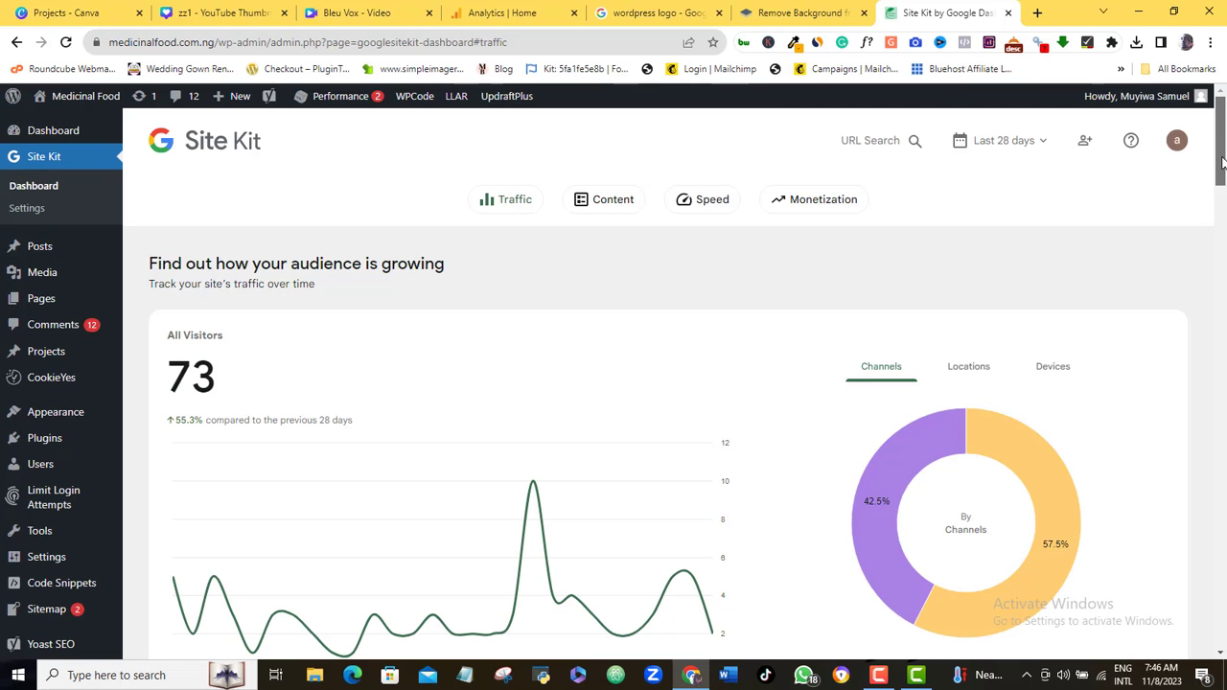
Step: Review the site's Site Kit traffic dashboard, then the Google Analytics home page, Reports snapshot and Acquisition reports
{"action": "left_click_drag", "start_coordinate": [1221, 166], "coordinate": [1222, 623]}
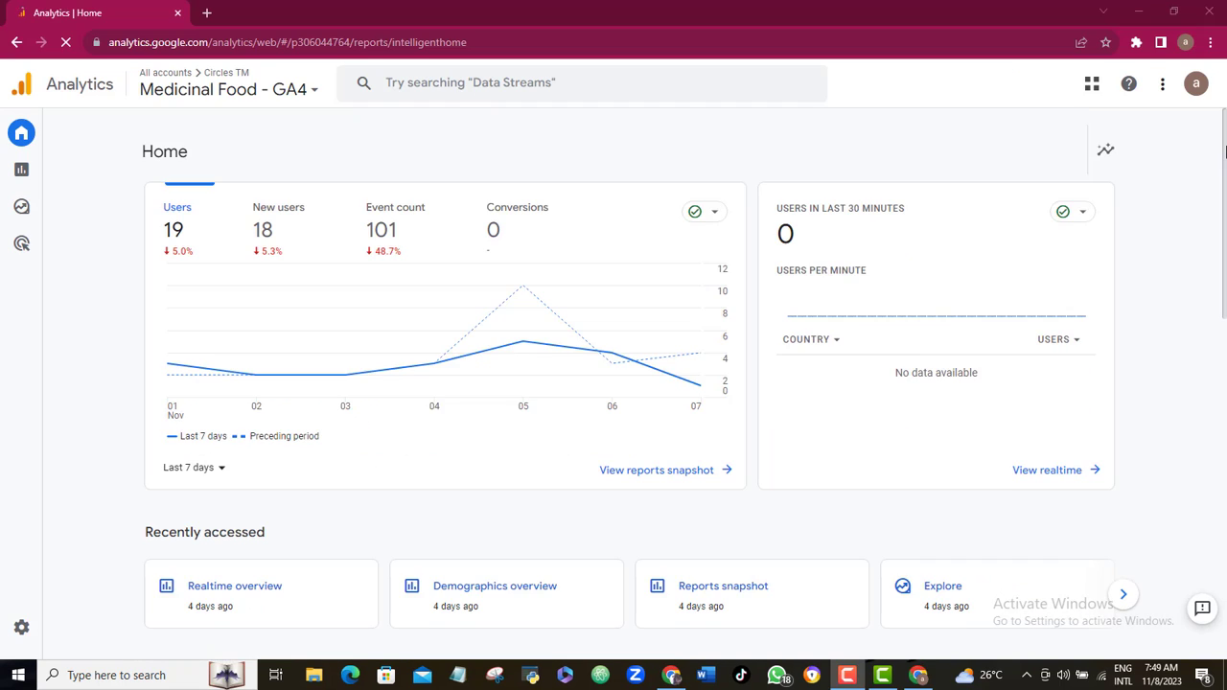
{"action": "left_click_drag", "start_coordinate": [1223, 158], "coordinate": [1223, 483]}
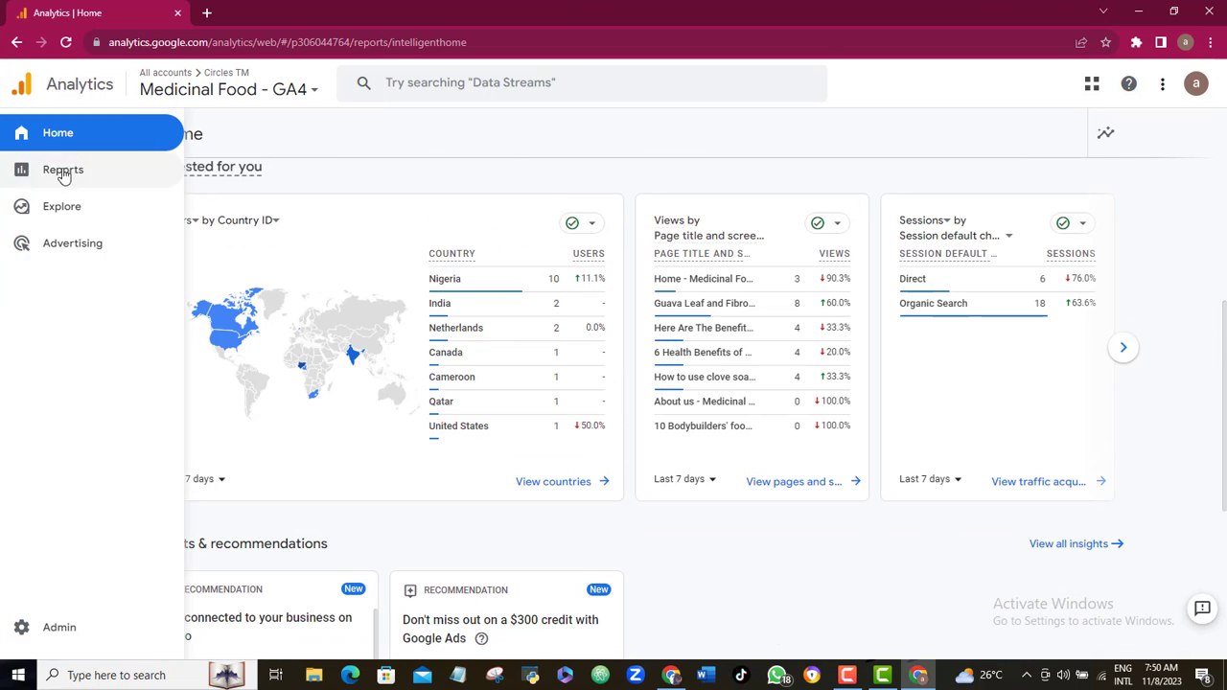
{"action": "left_click", "coordinate": [28, 169]}
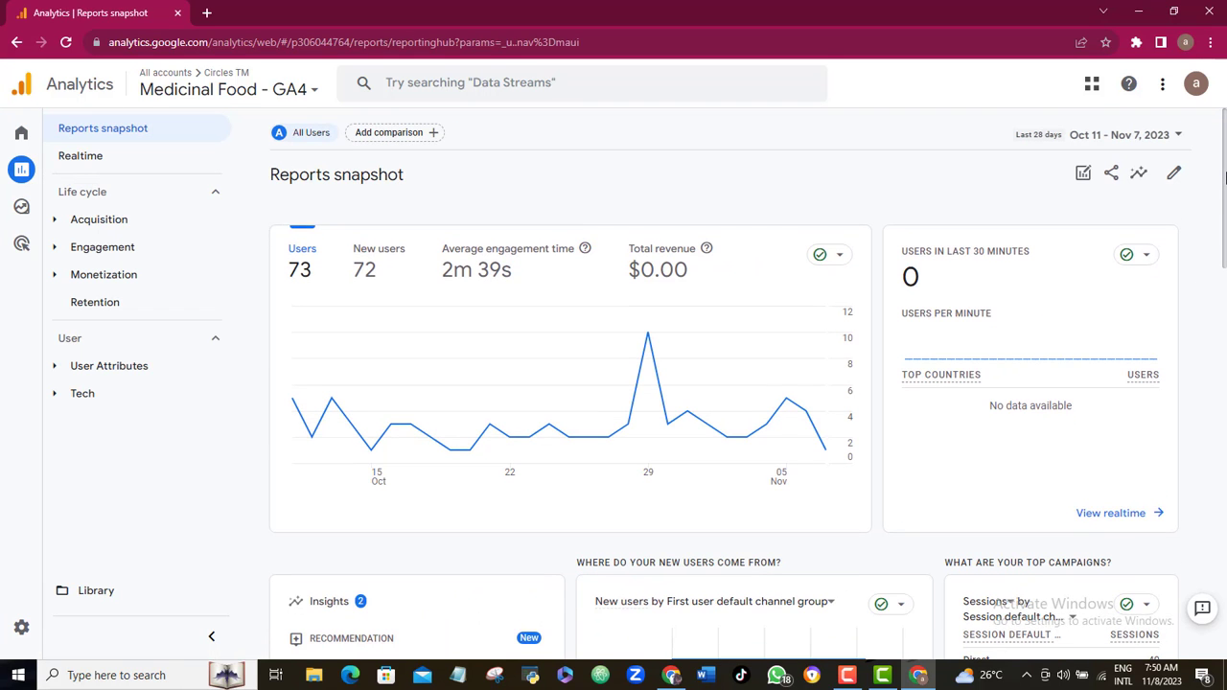
{"action": "left_click_drag", "start_coordinate": [1224, 223], "coordinate": [147, 159]}
{"action": "left_click", "coordinate": [69, 219]}
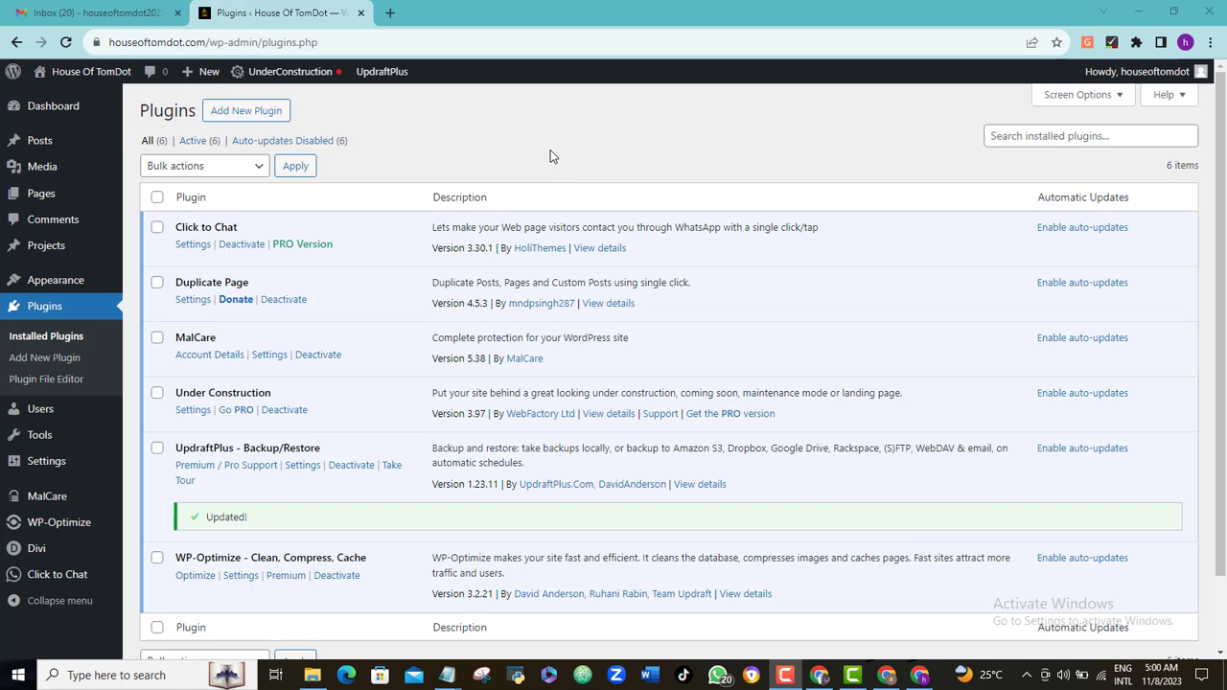
Step: Search for new plugins with "site kit", and install and activate Site Kit by Google on the House Of TomDot WordPress site
{"action": "mouse_move", "coordinate": [41, 195]}
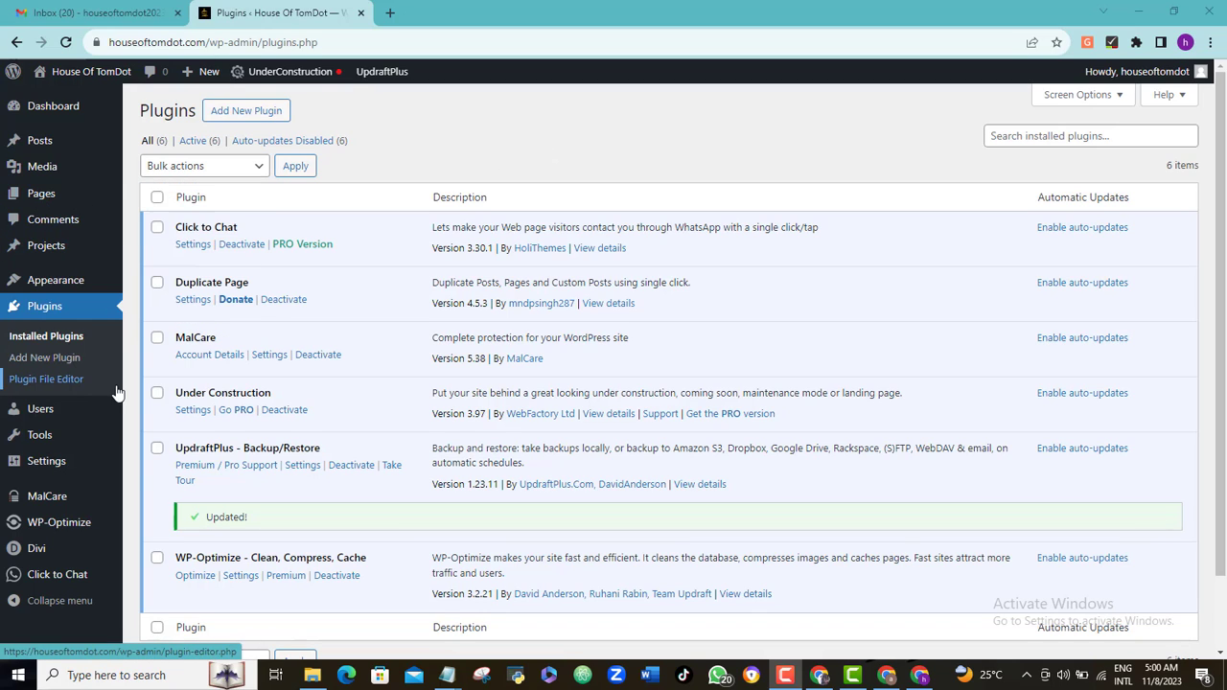
{"action": "left_click", "coordinate": [44, 365]}
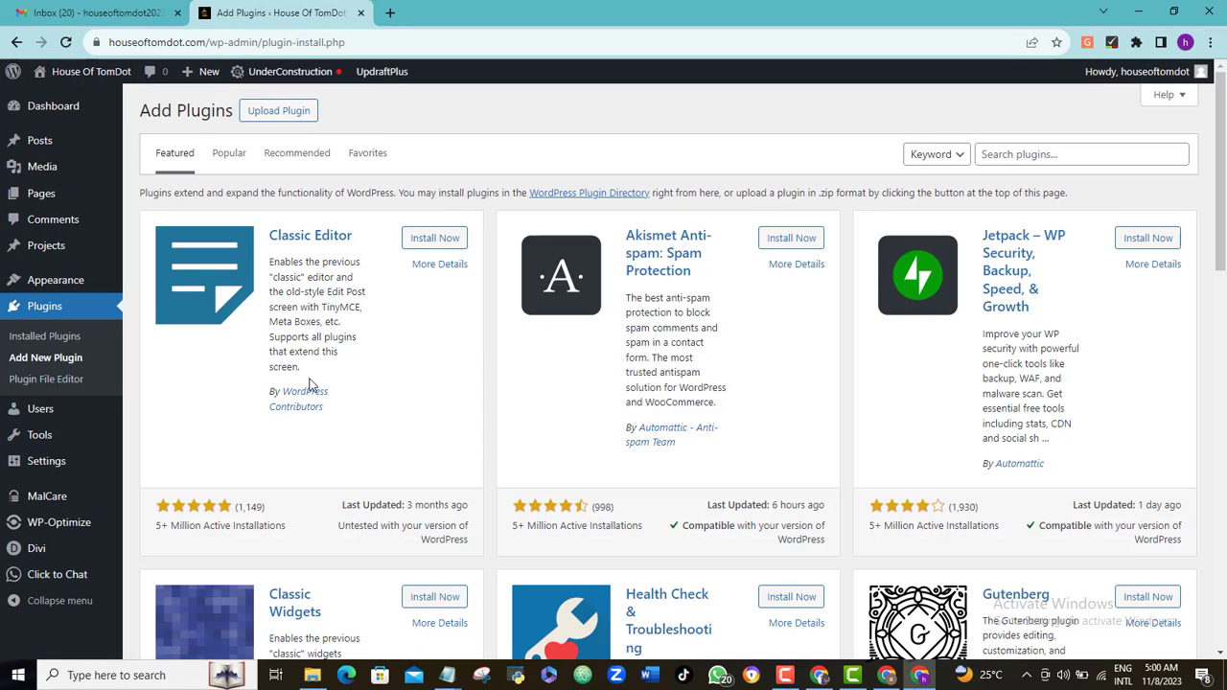
{"action": "left_click", "coordinate": [1041, 153]}
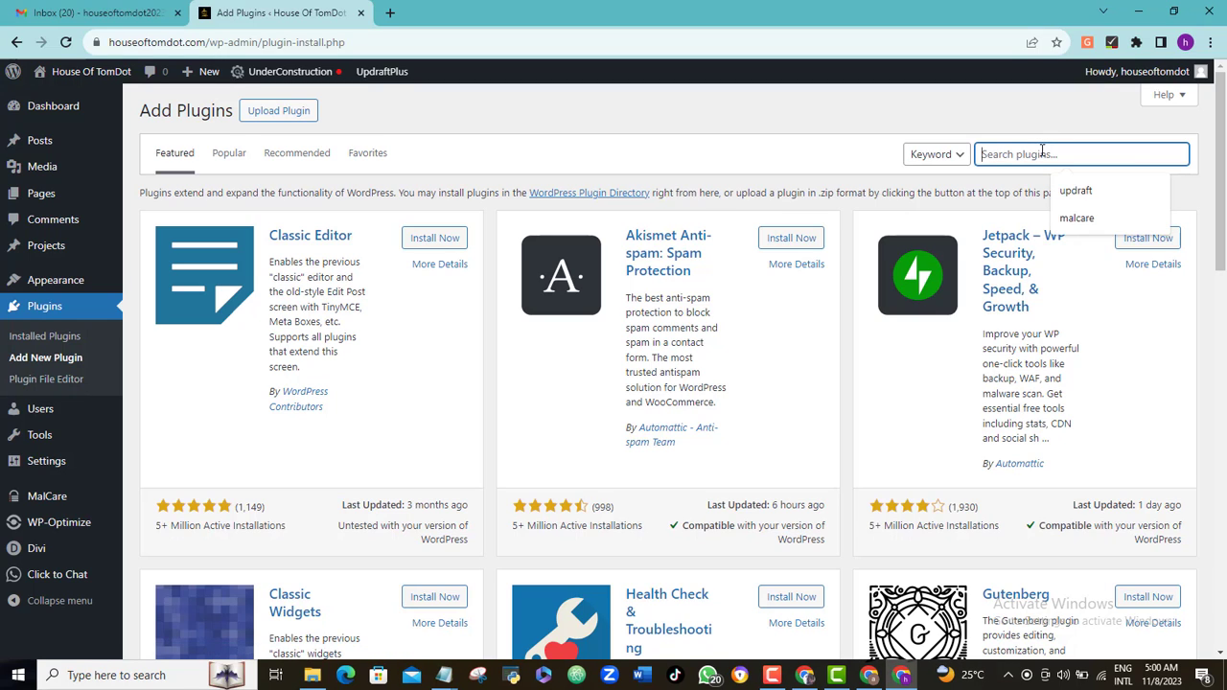
{"action": "type", "text": "site"}
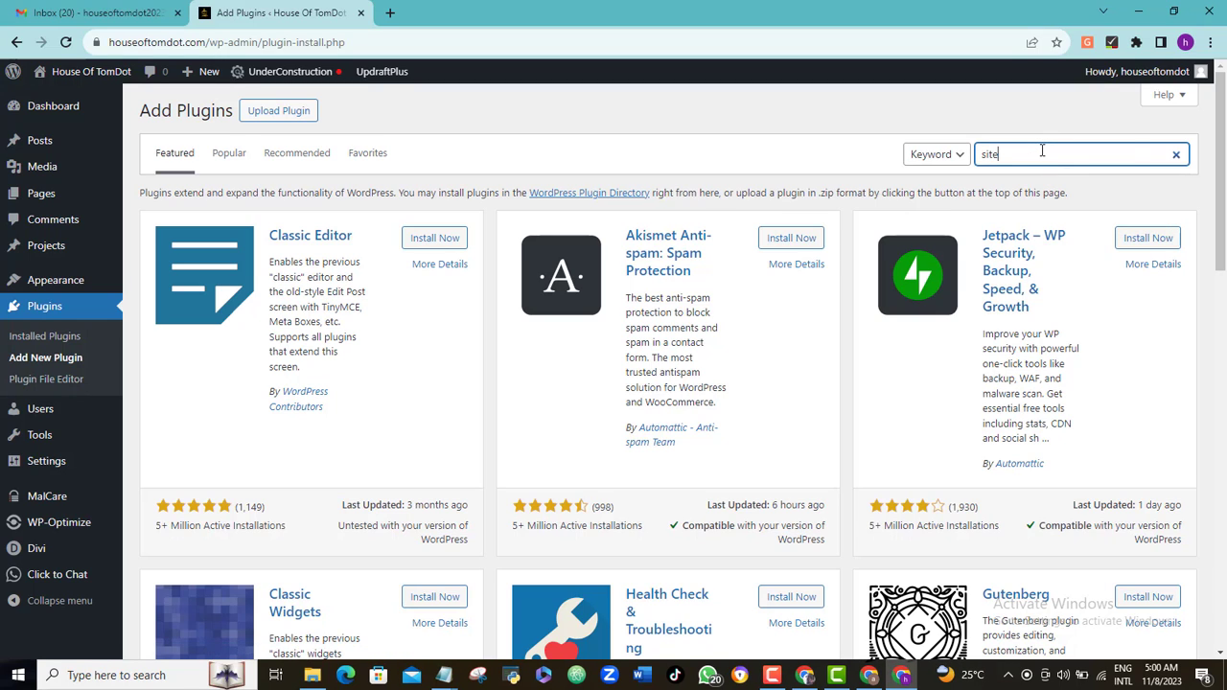
{"action": "type", "text": "kit"}
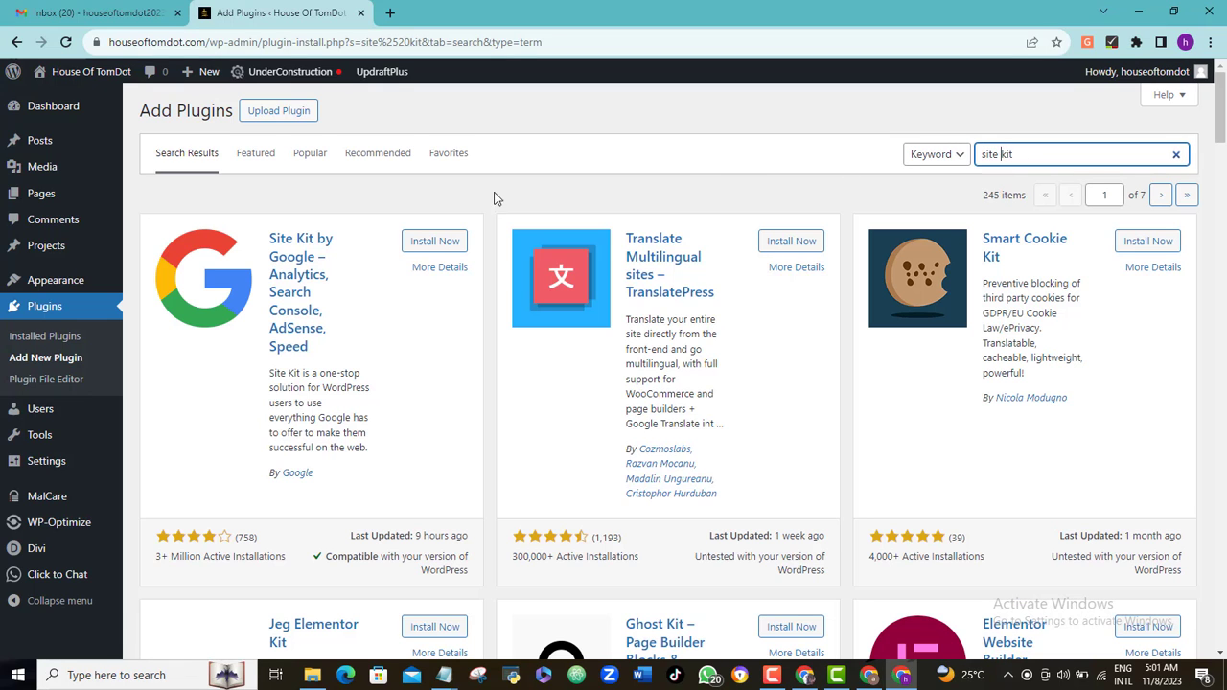
{"action": "left_click", "coordinate": [435, 245]}
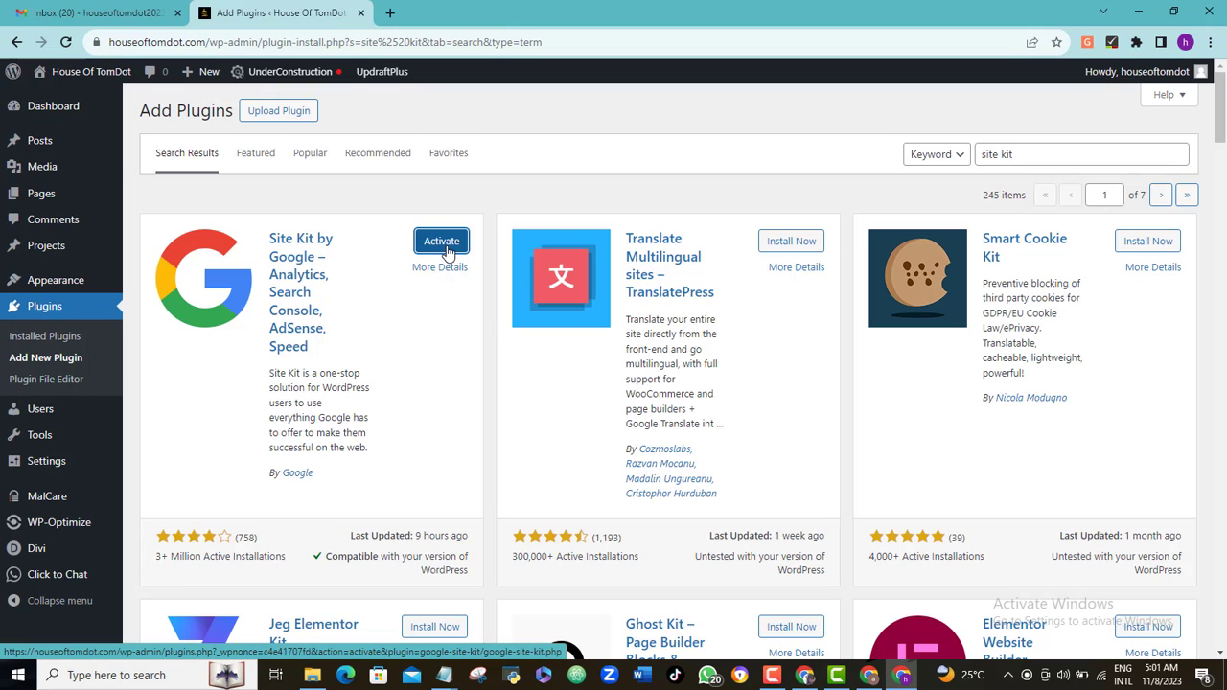
{"action": "left_click", "coordinate": [442, 241]}
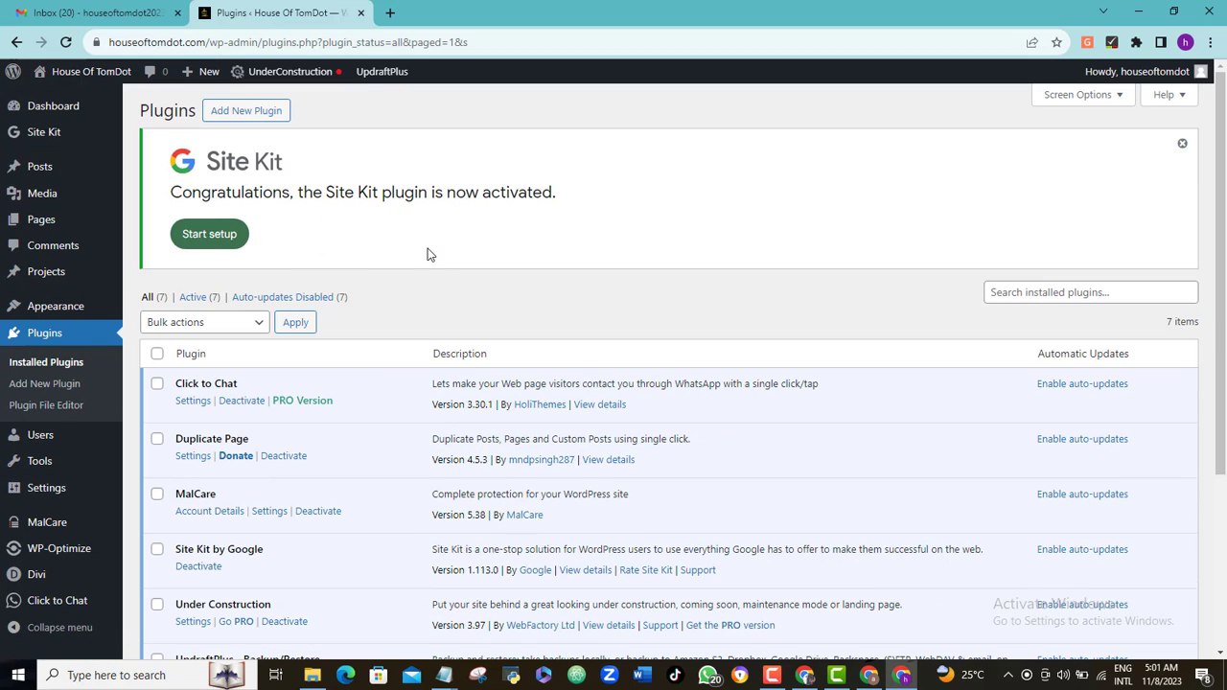
Step: Start Site Kit setup with Google Analytics connection and anonymous usage sharing enabled, signing in with the site's existing Google account
{"action": "left_click", "coordinate": [211, 235]}
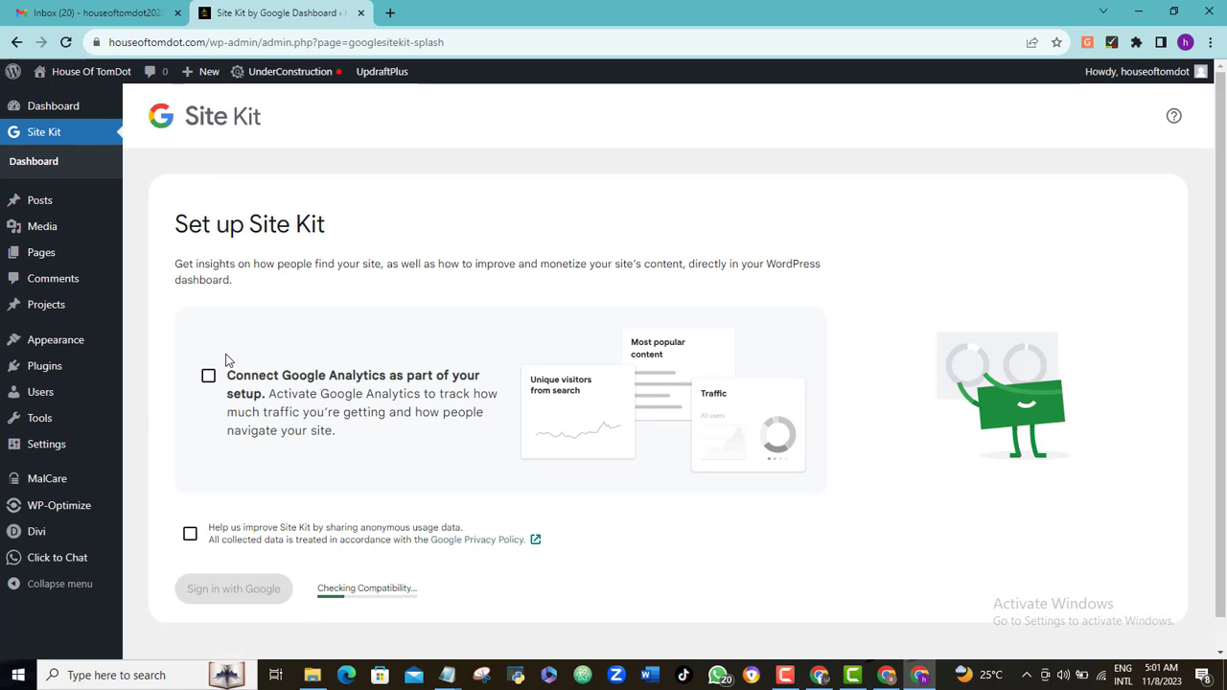
{"action": "left_click", "coordinate": [210, 376]}
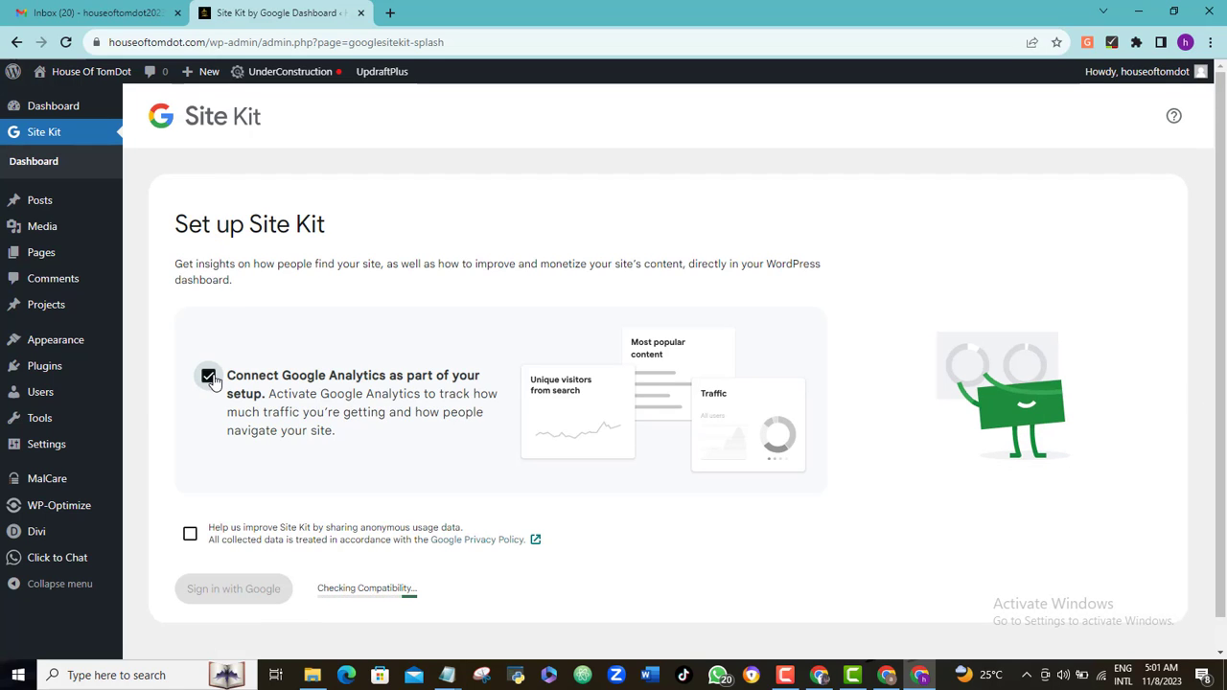
{"action": "left_click", "coordinate": [210, 548]}
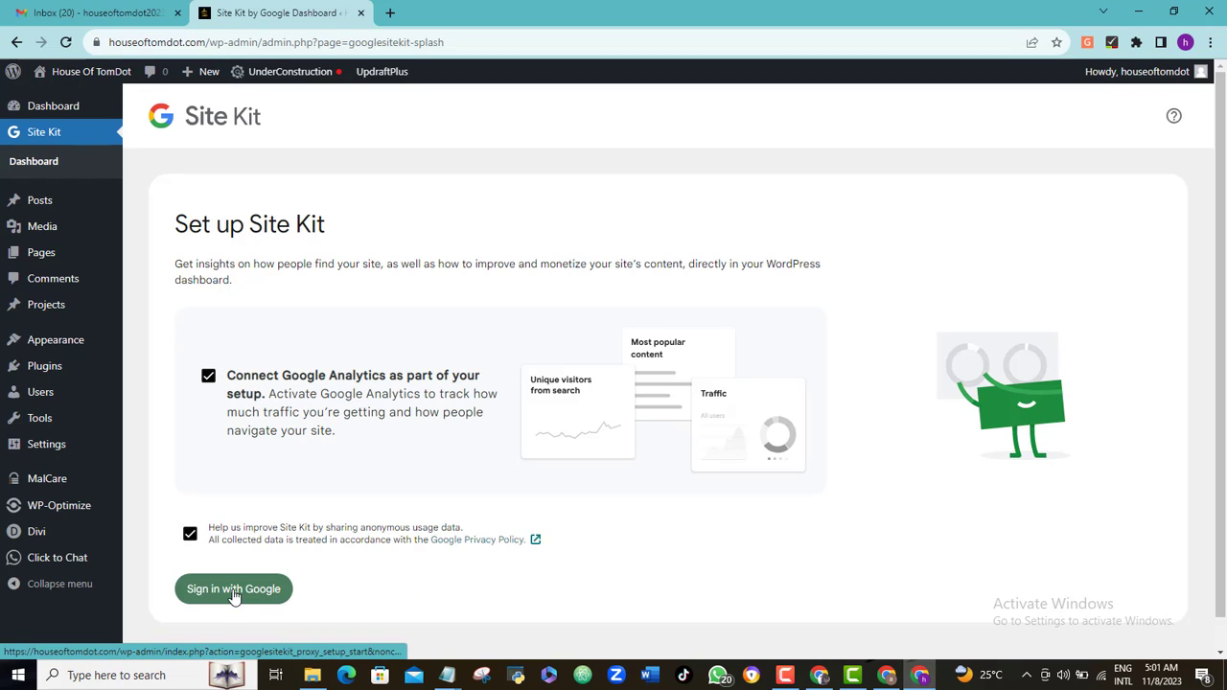
{"action": "left_click", "coordinate": [233, 589]}
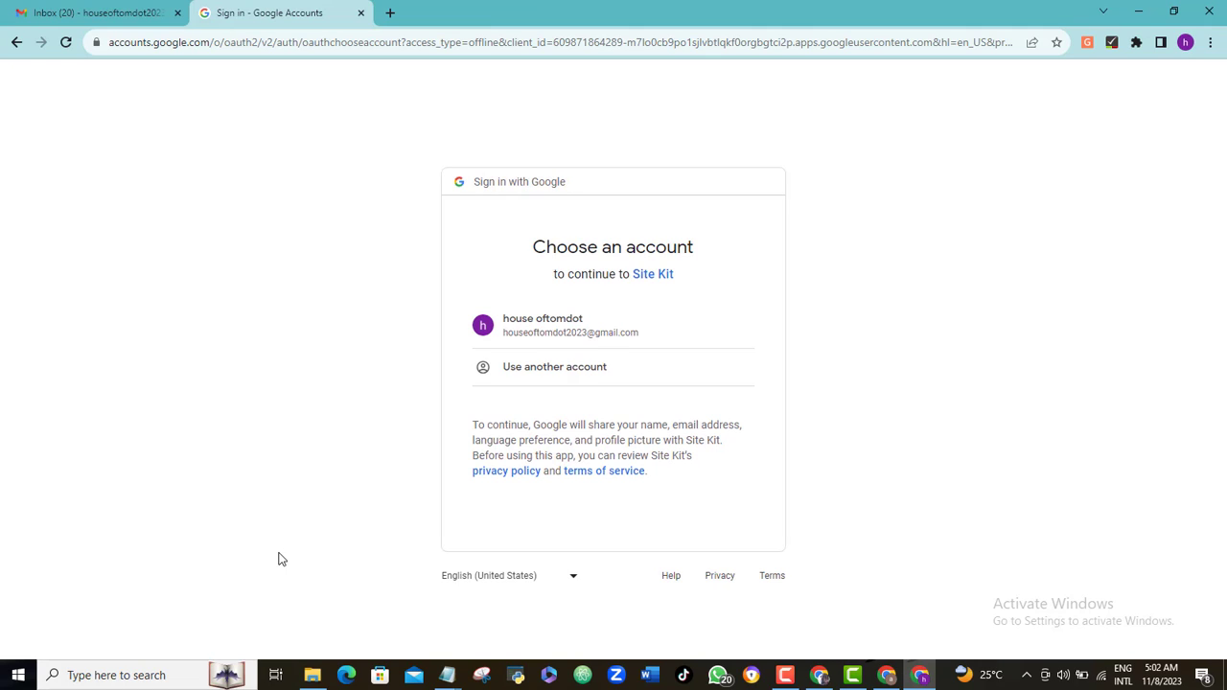
{"action": "left_click", "coordinate": [541, 337]}
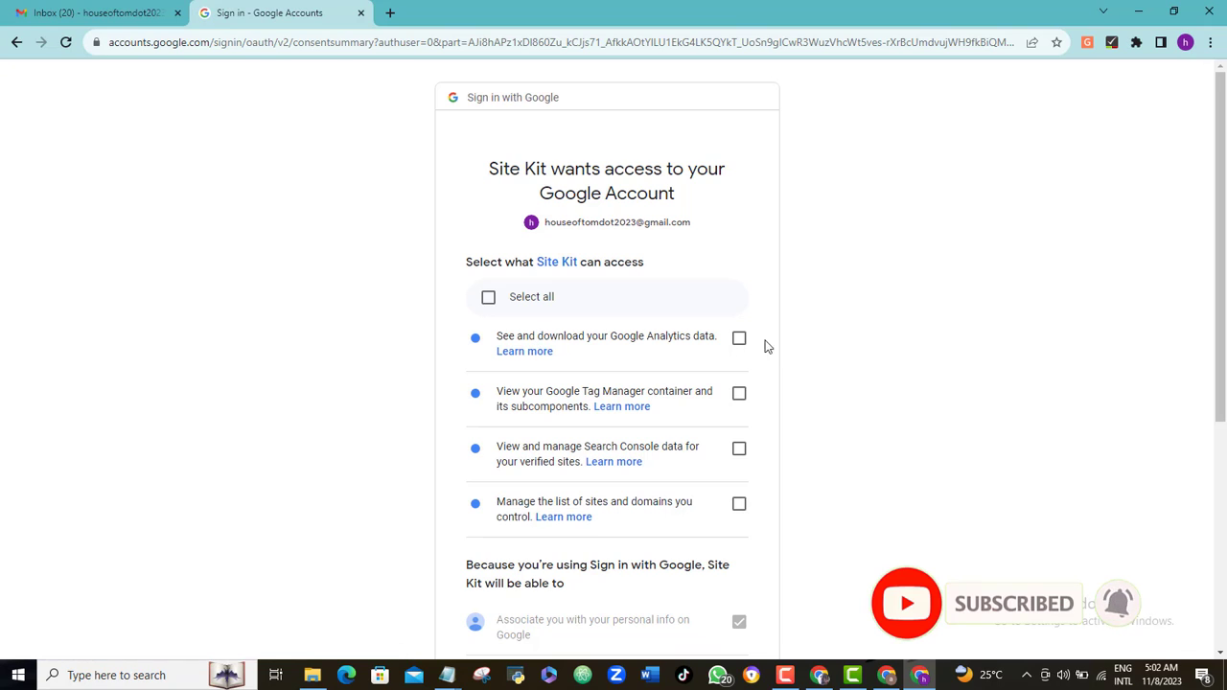
Step: Grant Site Kit access to Analytics data, Tag Manager containers, Search Console data and site management, and continue
{"action": "left_click", "coordinate": [739, 339]}
{"action": "left_click", "coordinate": [739, 393]}
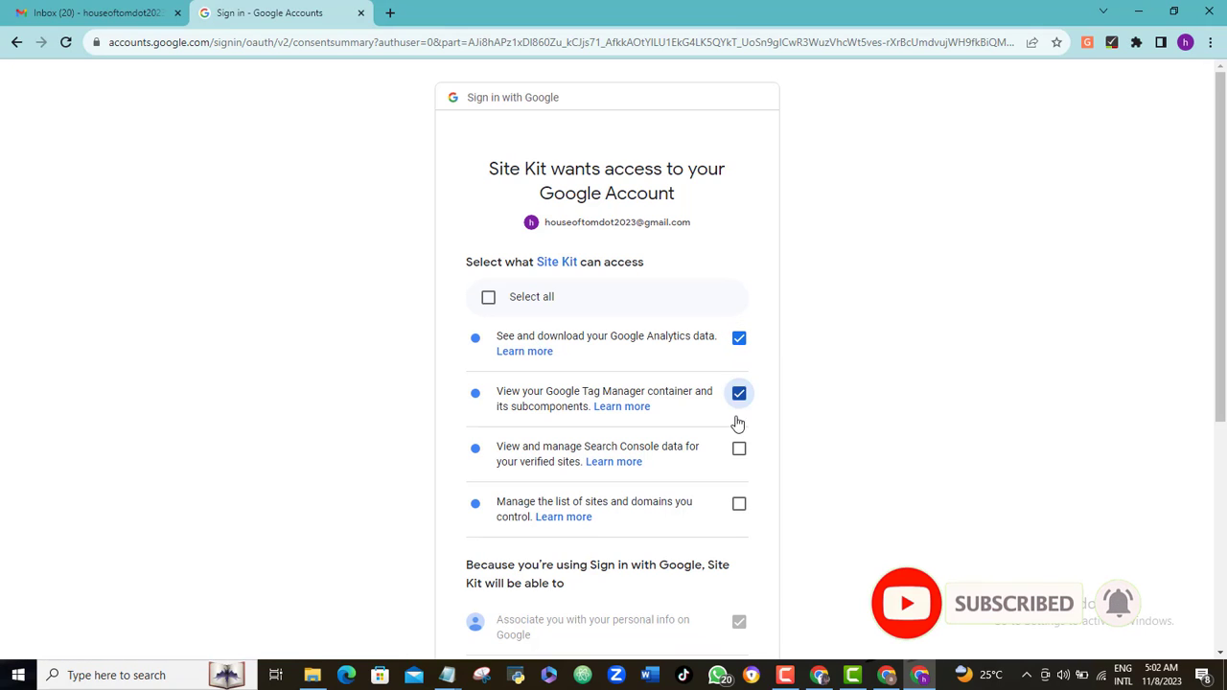
{"action": "left_click", "coordinate": [739, 448]}
{"action": "left_click", "coordinate": [739, 503]}
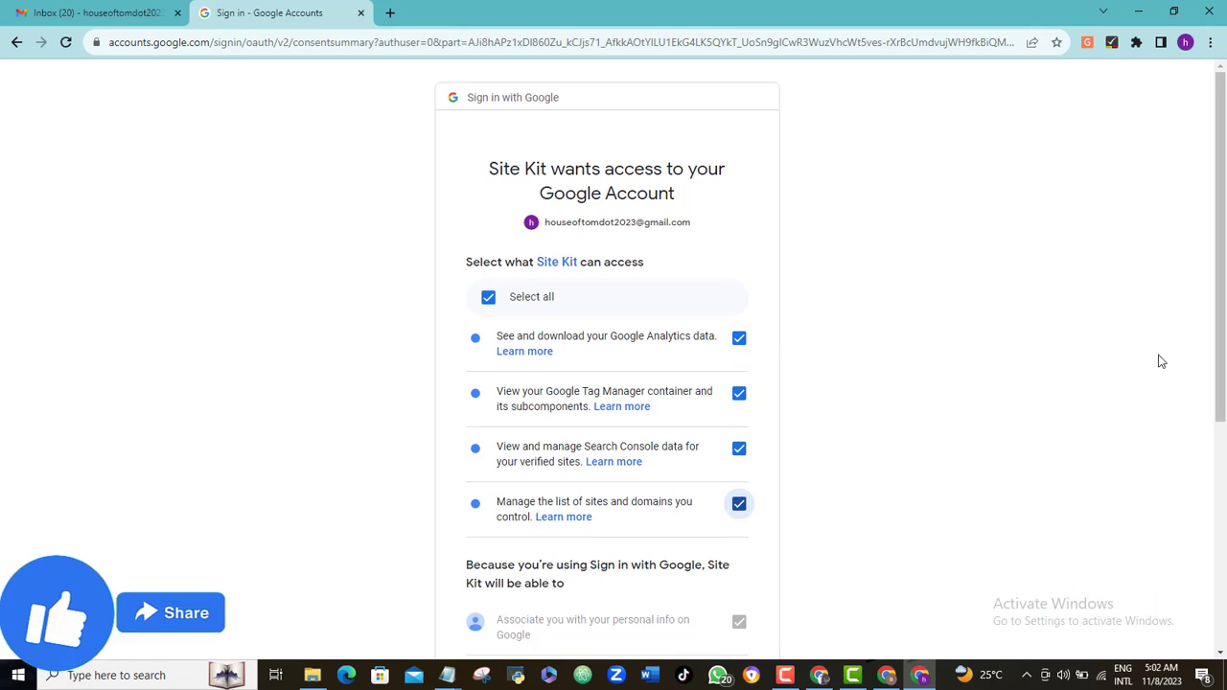
{"action": "left_click_drag", "start_coordinate": [1223, 350], "coordinate": [1225, 534]}
{"action": "left_click", "coordinate": [683, 588]}
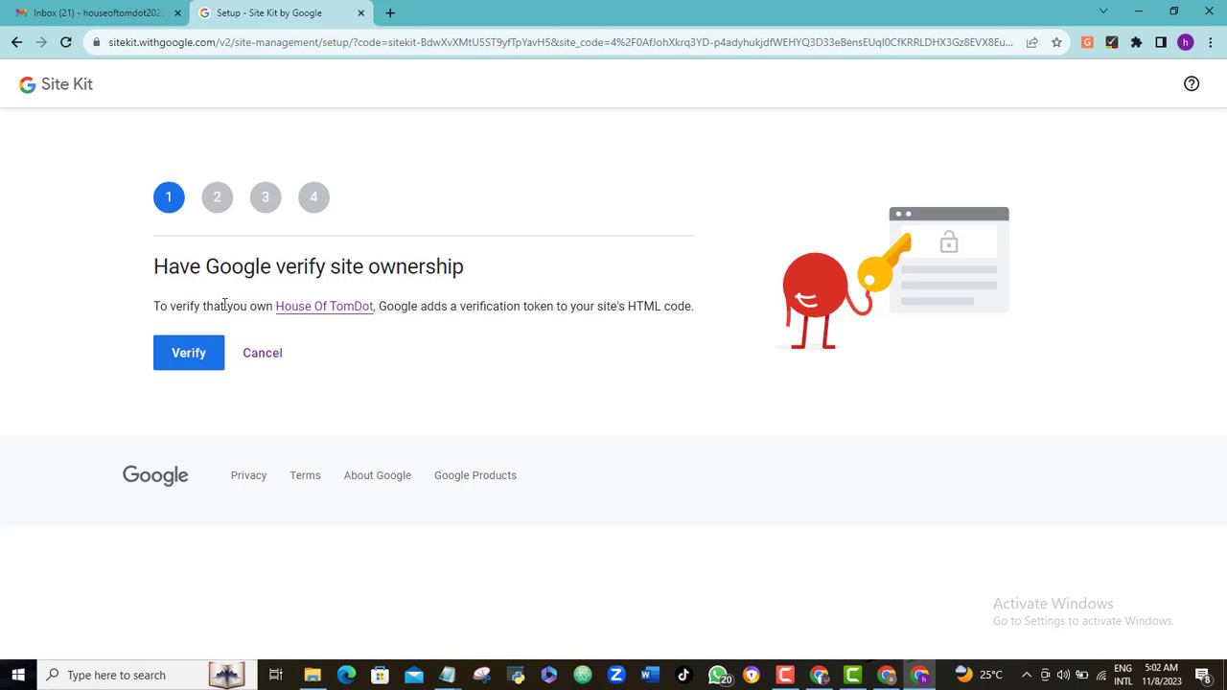
Step: Complete Site Kit's site ownership verification, dashboard metrics consent and Search Console setup
{"action": "left_click", "coordinate": [197, 363]}
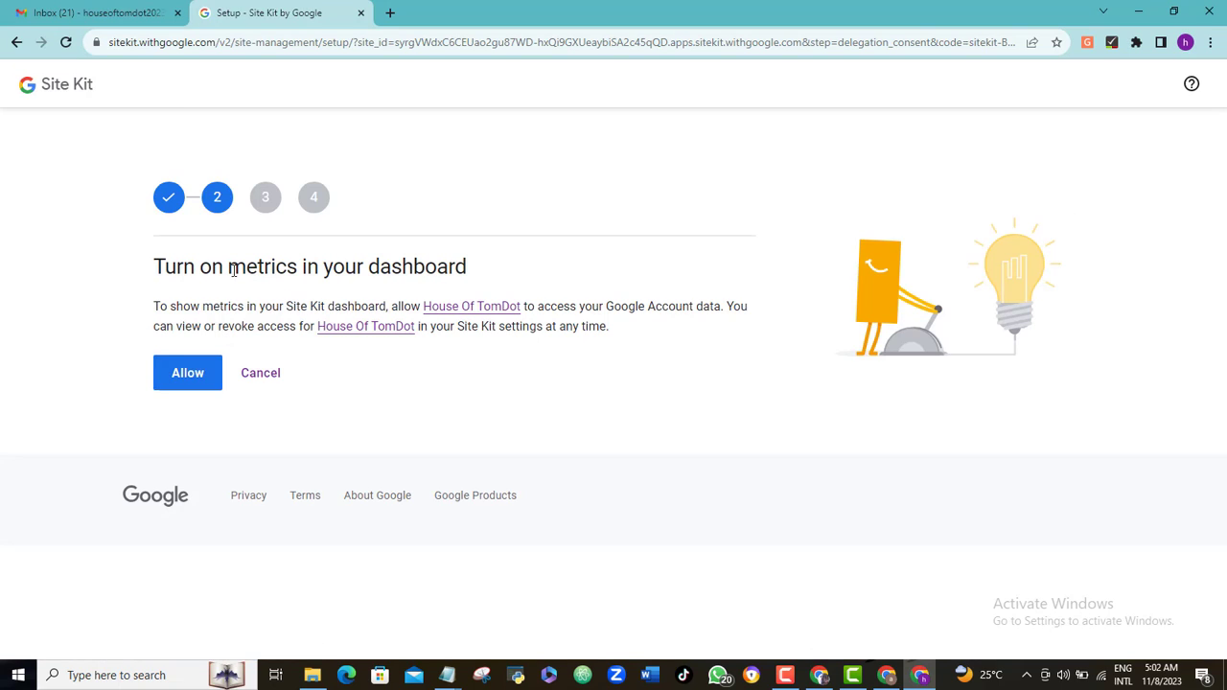
{"action": "left_click", "coordinate": [194, 382]}
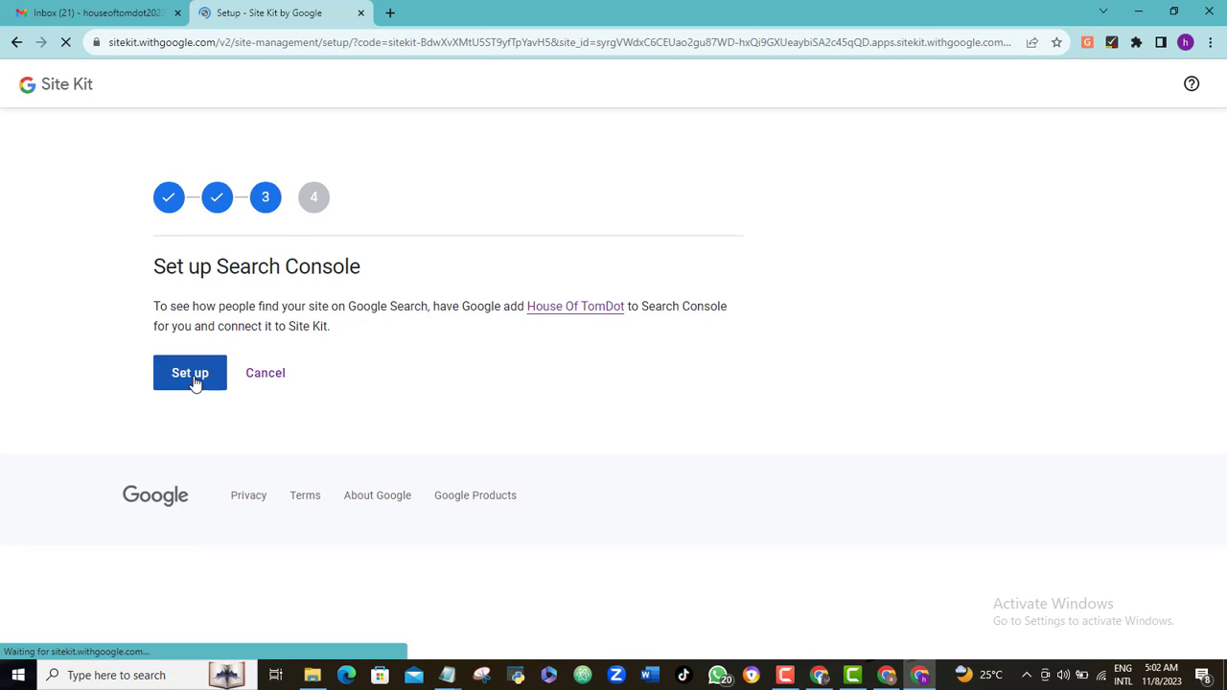
{"action": "left_click", "coordinate": [193, 380]}
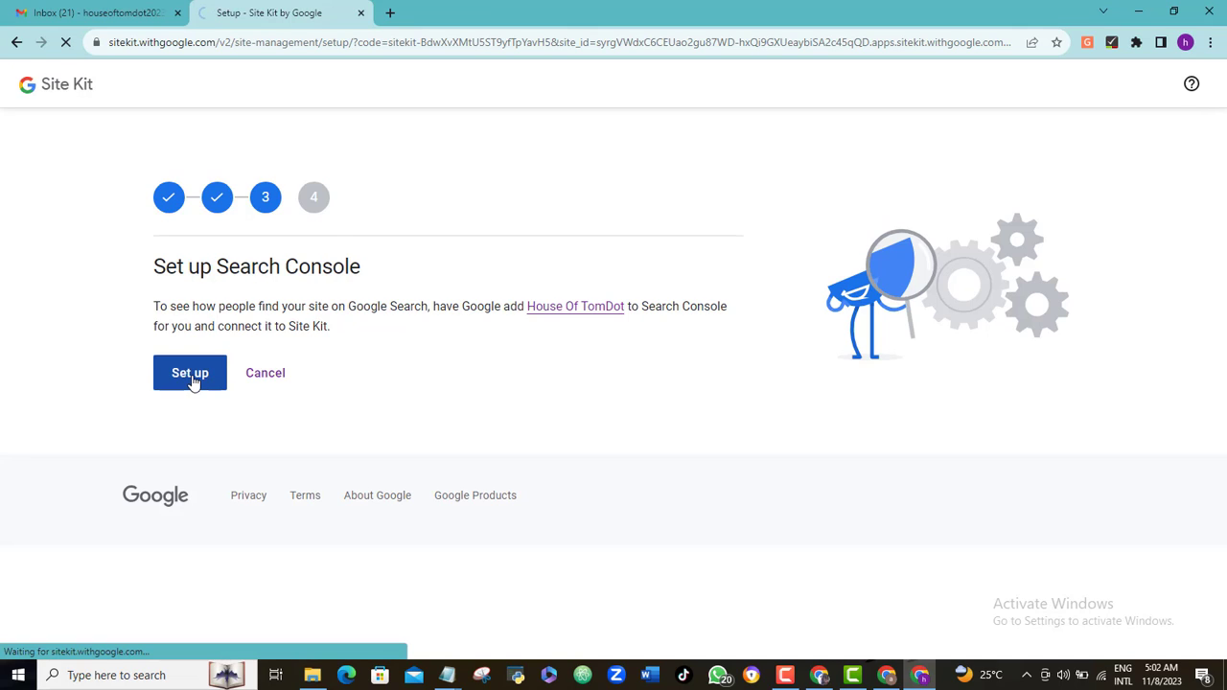
{"action": "left_click", "coordinate": [193, 380]}
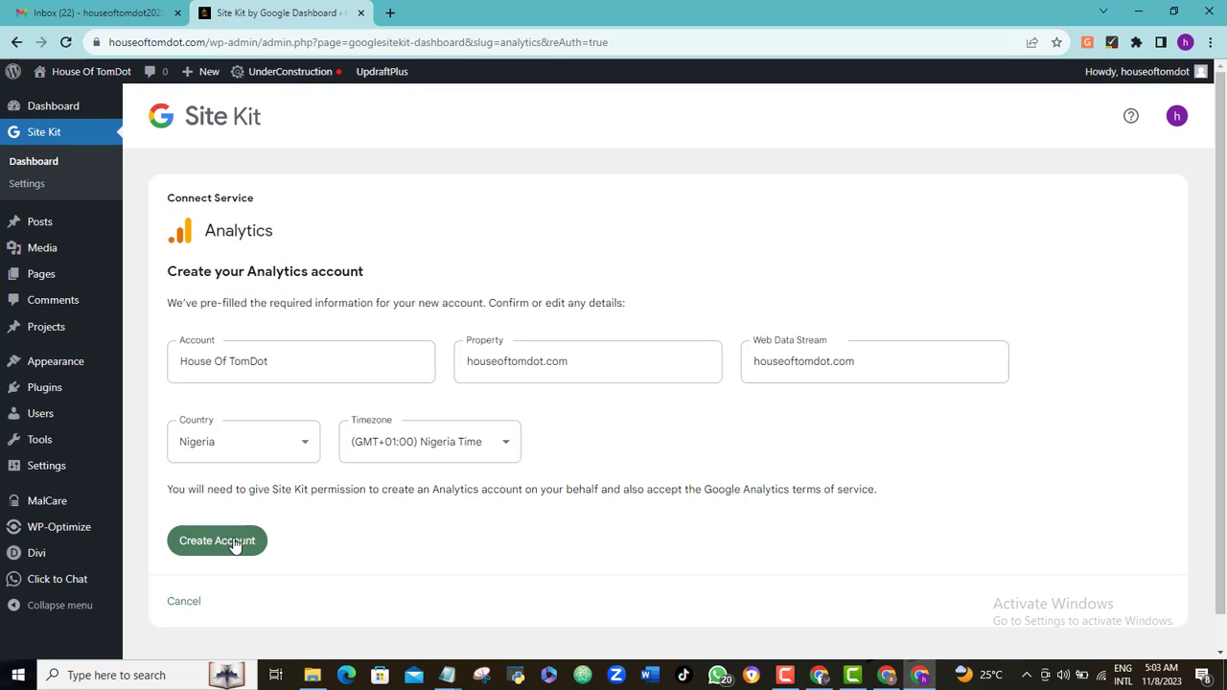
Step: Request a new Analytics account with the pre-filled details and grant Site Kit all additional access from the same Google account
{"action": "left_click", "coordinate": [235, 542]}
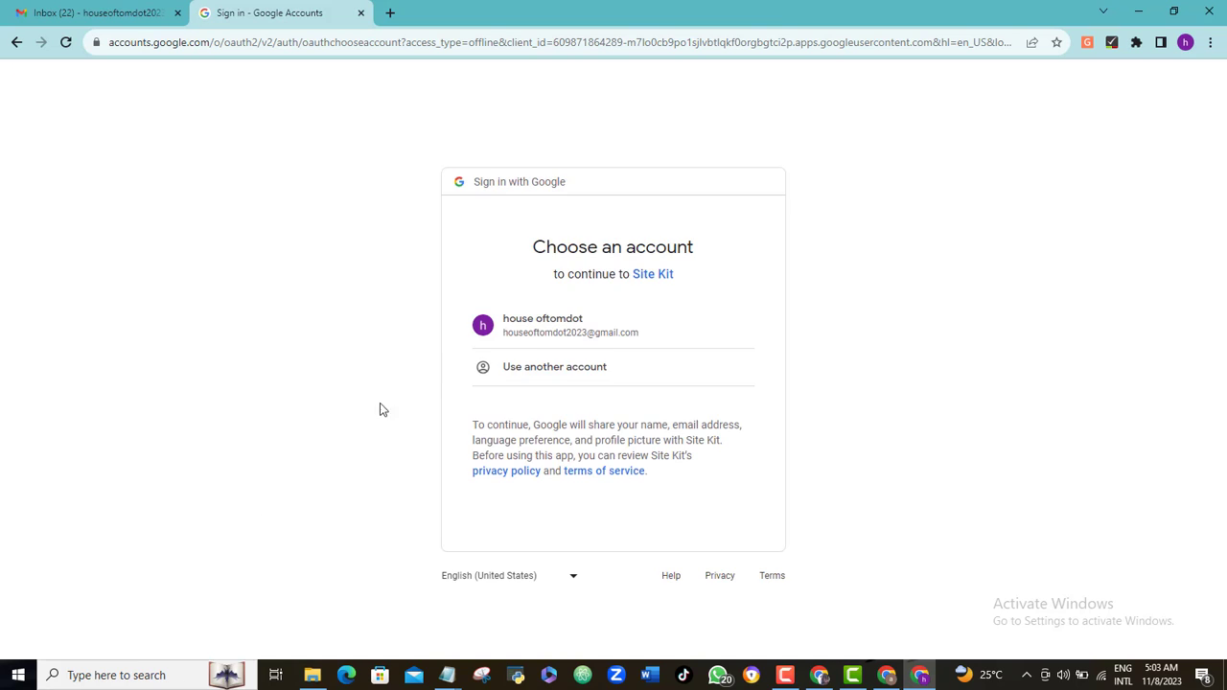
{"action": "left_click", "coordinate": [547, 342]}
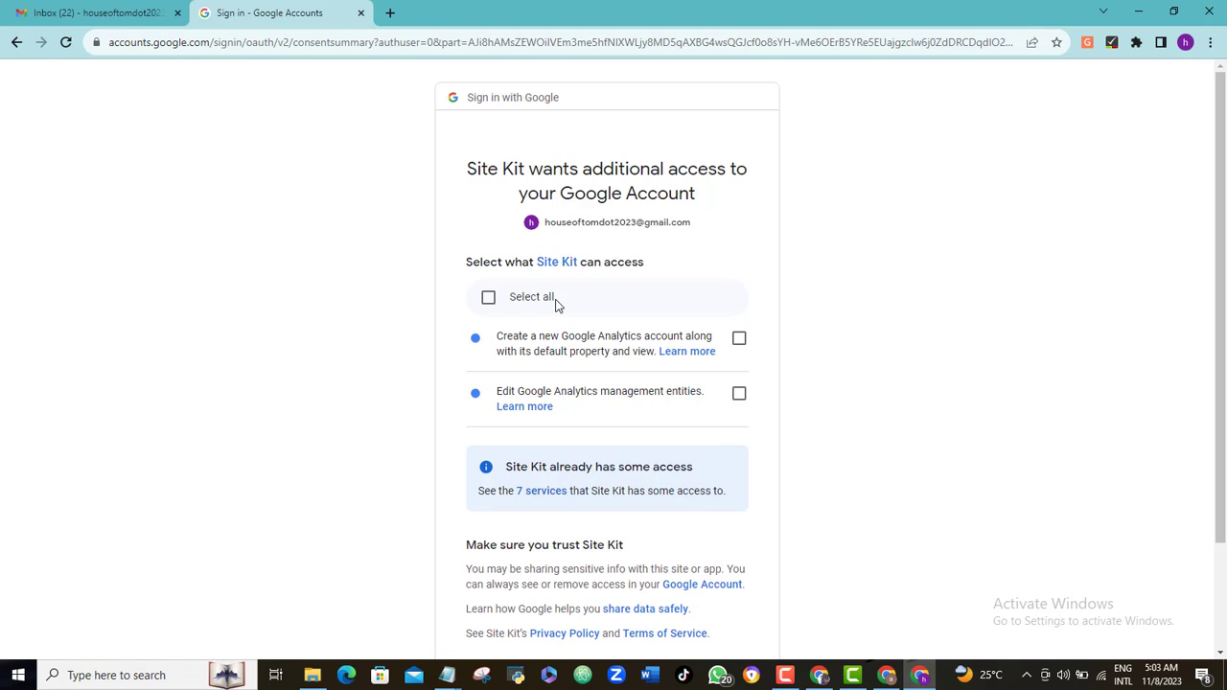
{"action": "left_click", "coordinate": [490, 299]}
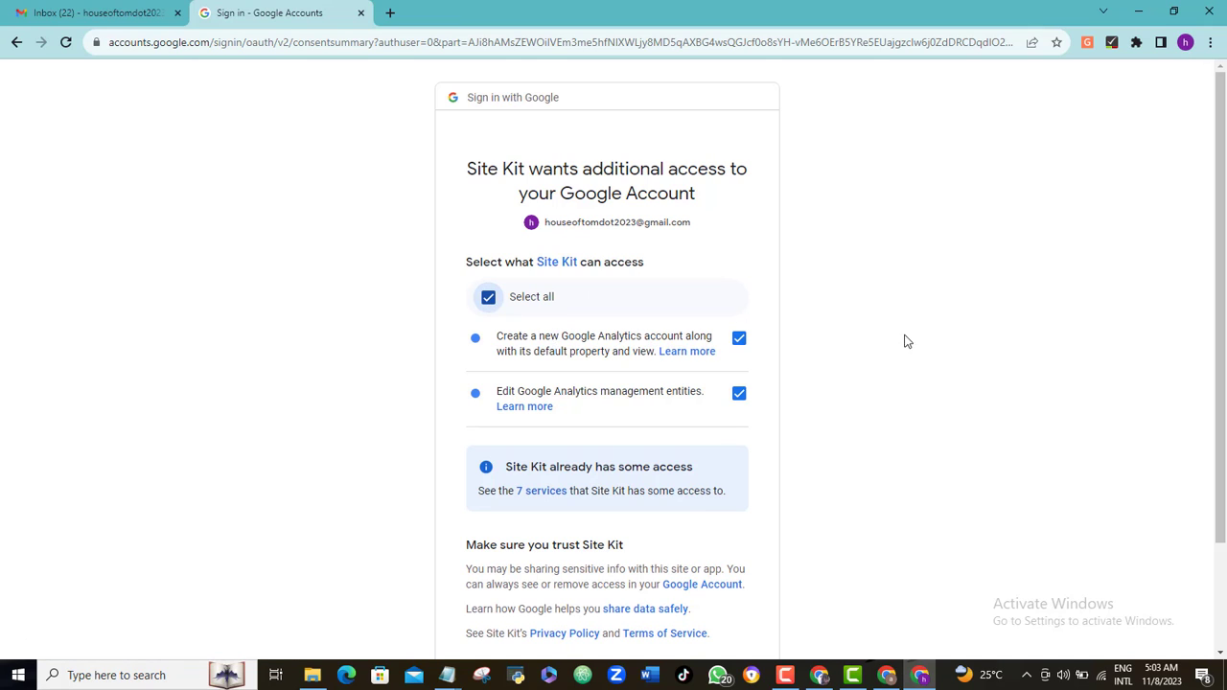
{"action": "scroll", "coordinate": [1213, 310], "scroll_direction": "down", "scroll_amount": 2}
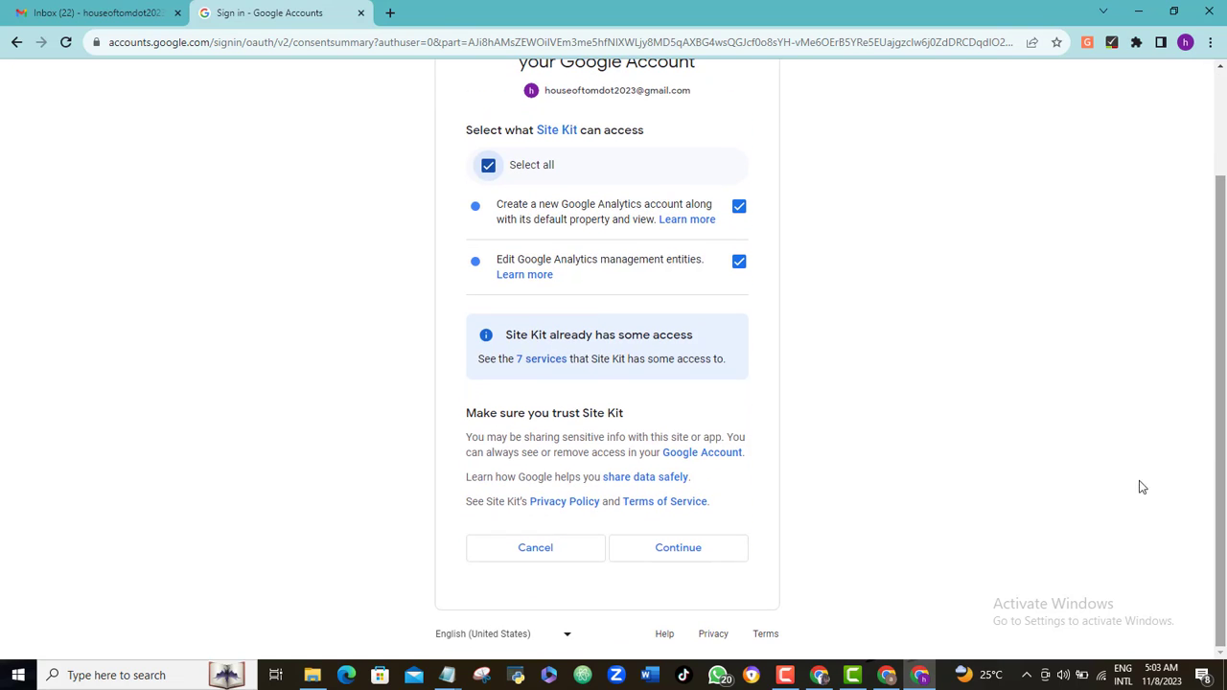
{"action": "left_click", "coordinate": [678, 548]}
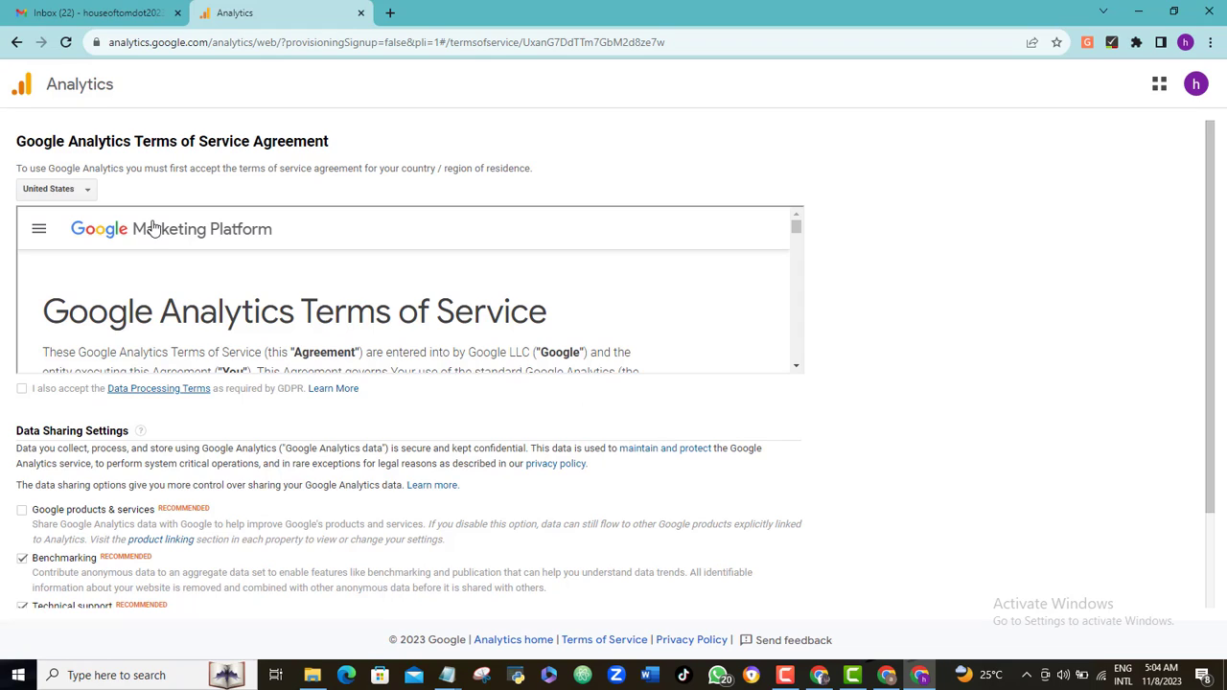
Step: Set the country of residence for the Google Analytics Terms of Service Agreement to Nigeria
{"action": "left_click", "coordinate": [91, 193]}
{"action": "left_click", "coordinate": [91, 194]}
{"action": "left_click", "coordinate": [91, 193]}
{"action": "left_click_drag", "start_coordinate": [165, 245], "coordinate": [169, 345]}
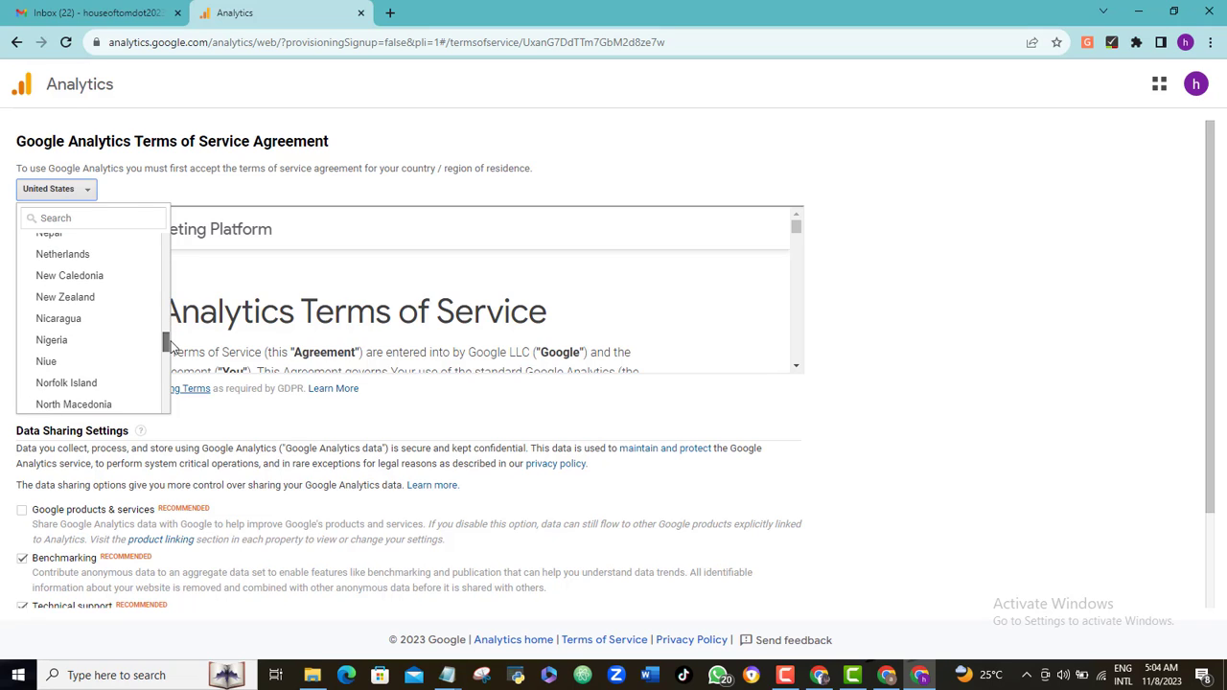
{"action": "left_click", "coordinate": [93, 351]}
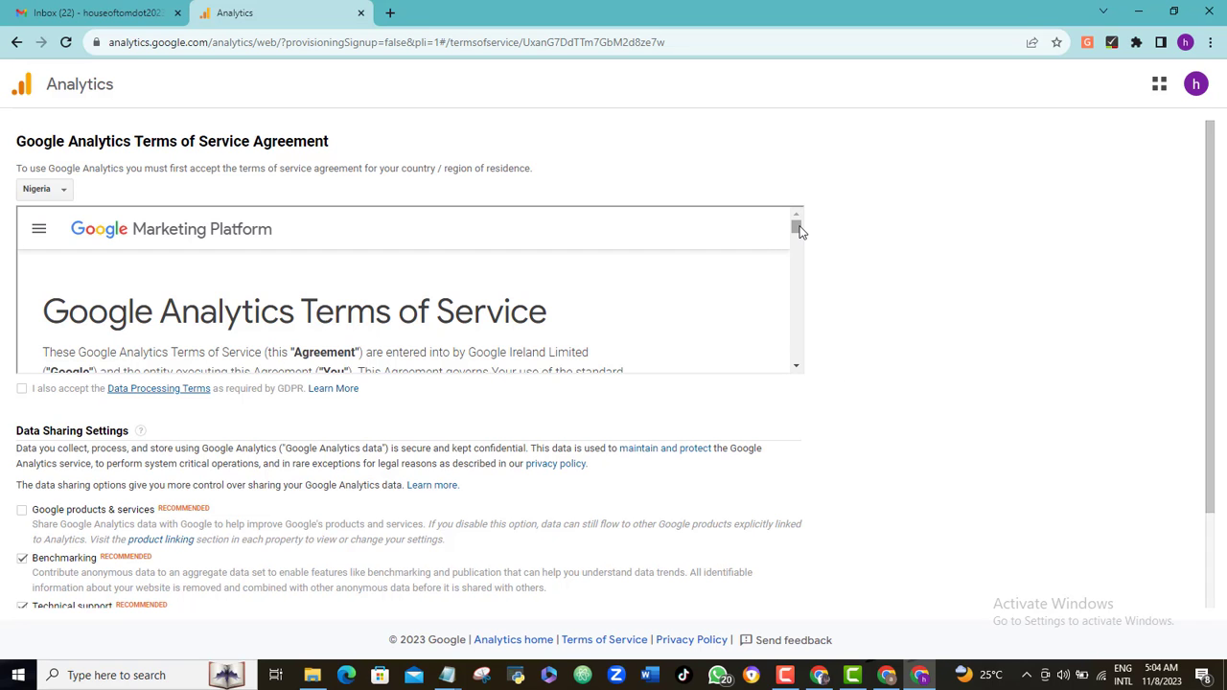
Step: Accept the Analytics agreement, including the GDPR Data Processing Terms, Google products & services data sharing, and Measurement Controller-Controller Data Protection Terms
{"action": "left_click_drag", "start_coordinate": [796, 228], "coordinate": [797, 367]}
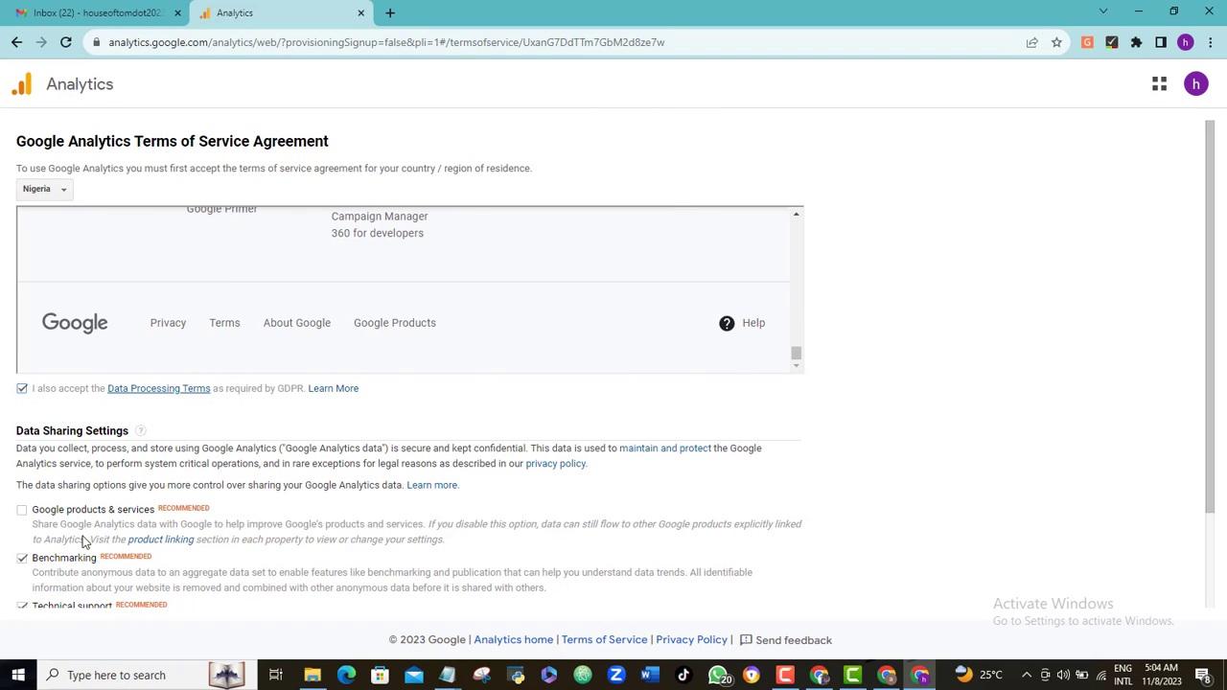
{"action": "left_click", "coordinate": [21, 512]}
{"action": "left_click_drag", "start_coordinate": [1211, 255], "coordinate": [1210, 501]}
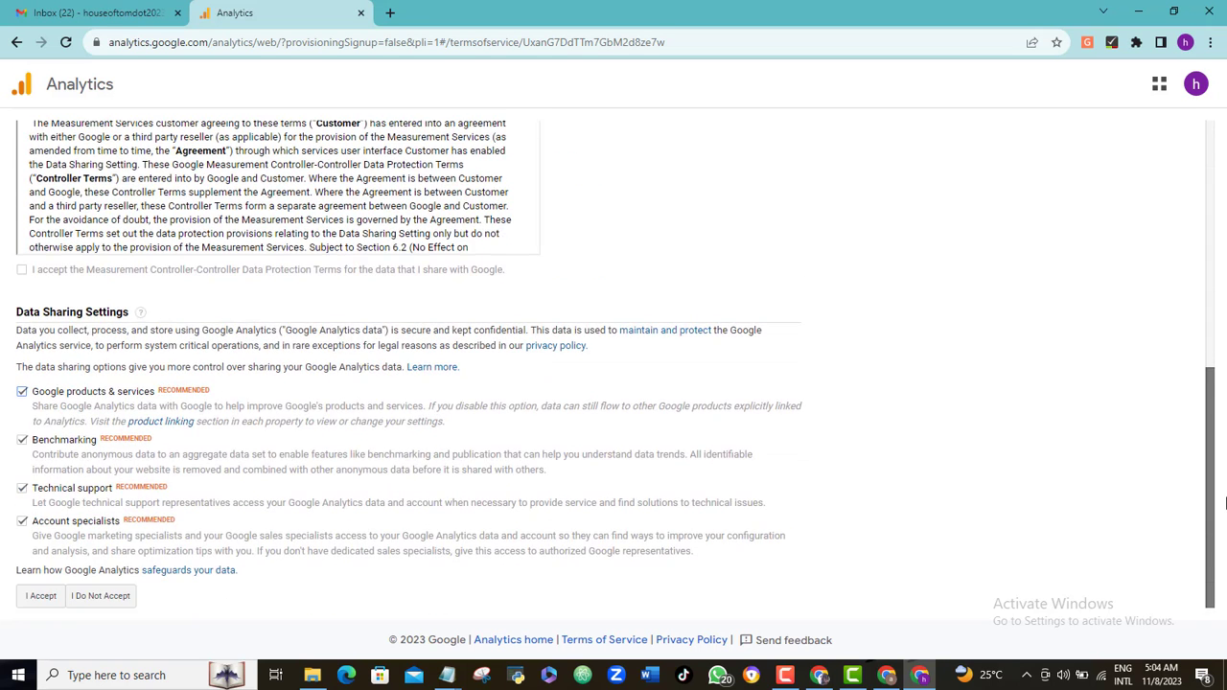
{"action": "left_click", "coordinate": [38, 597]}
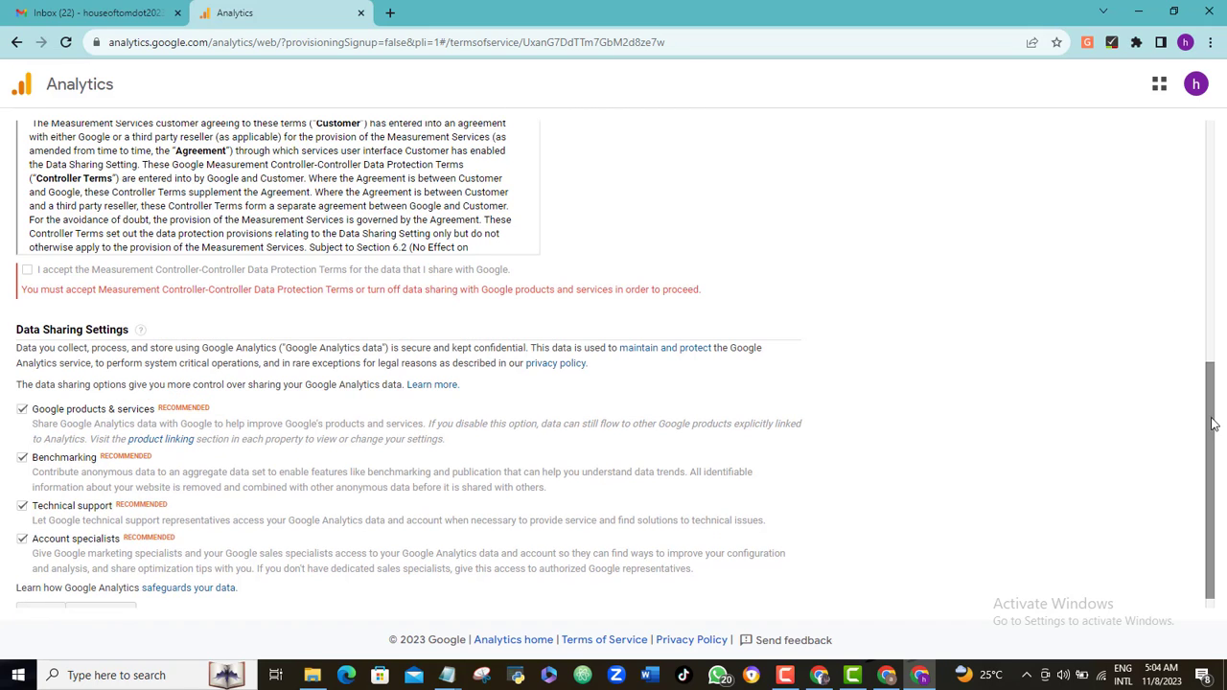
{"action": "left_click_drag", "start_coordinate": [1210, 419], "coordinate": [1210, 423]}
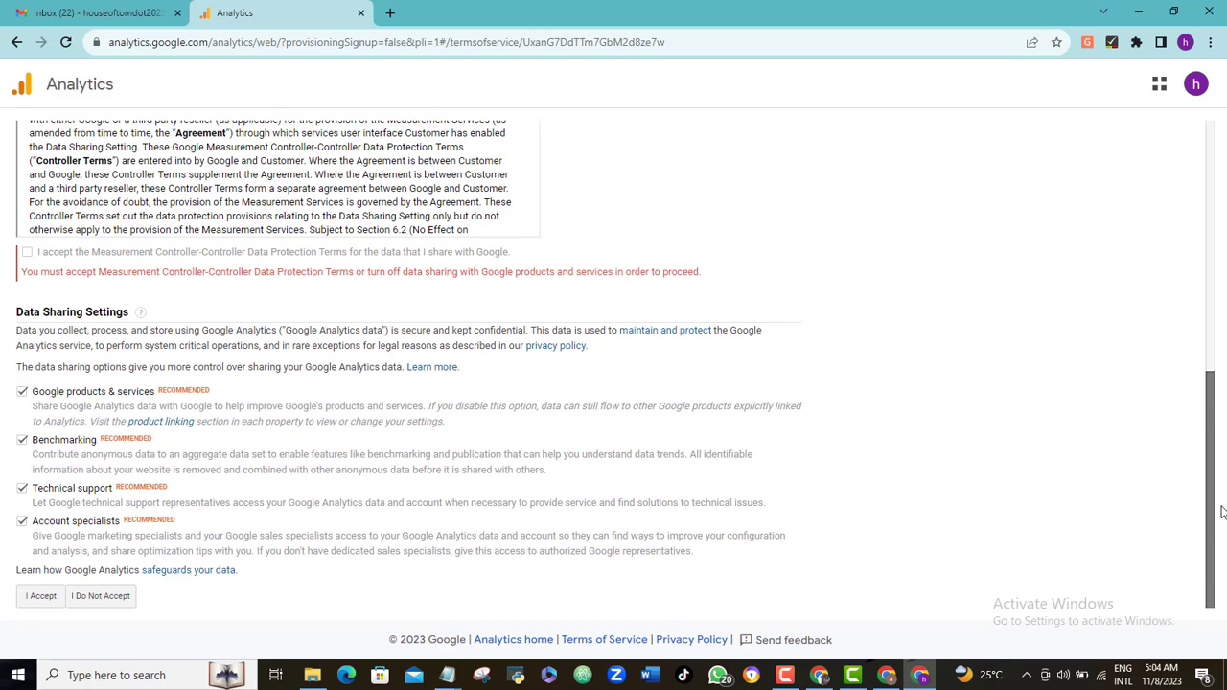
{"action": "left_click", "coordinate": [27, 253]}
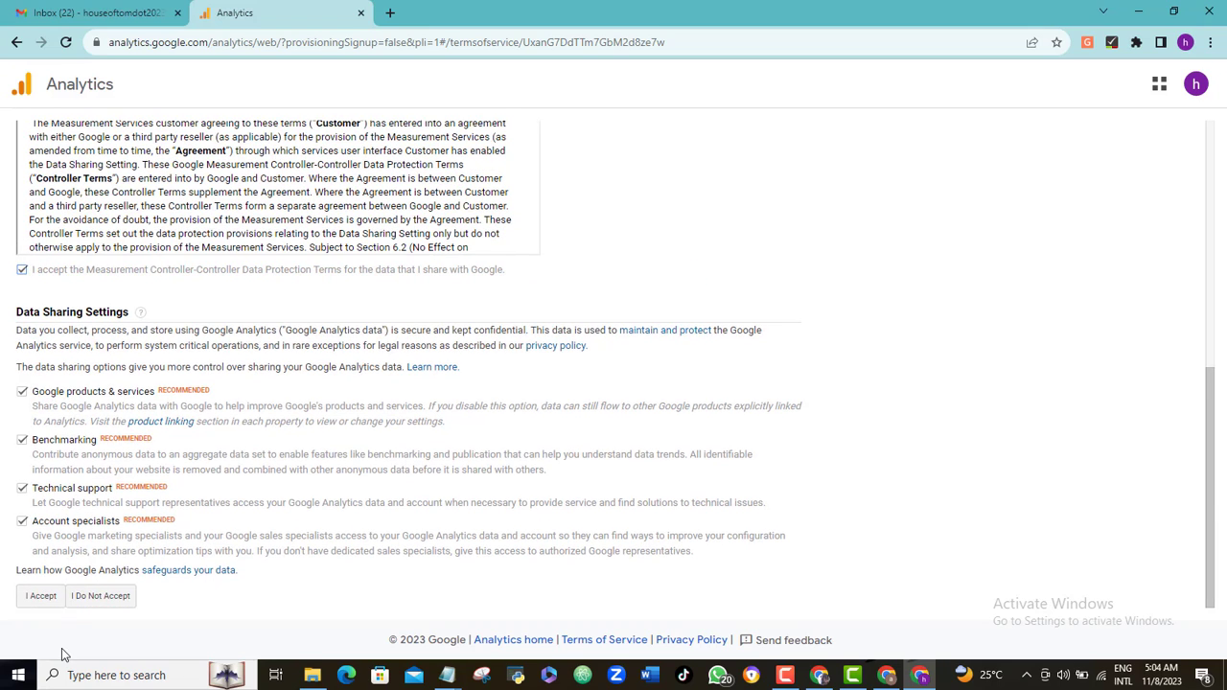
{"action": "left_click", "coordinate": [42, 598]}
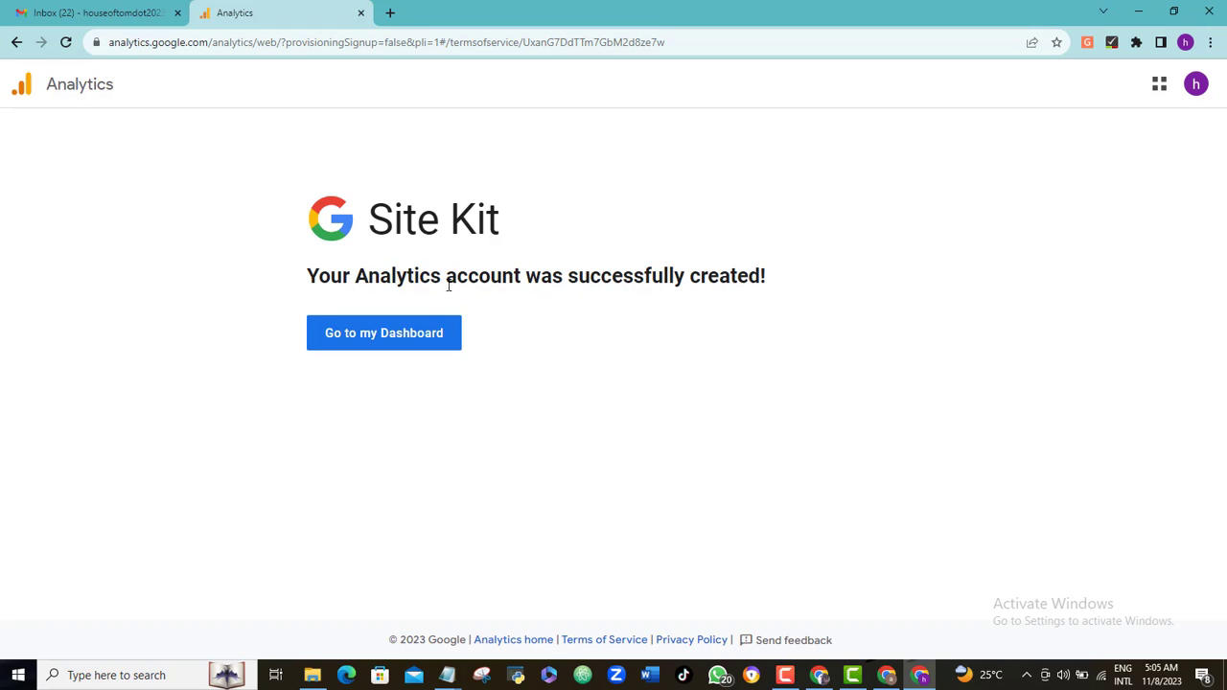
Step: Return to the Site Kit dashboard from Analytics, review the traffic section, and open the Site Kit settings
{"action": "left_click", "coordinate": [386, 341]}
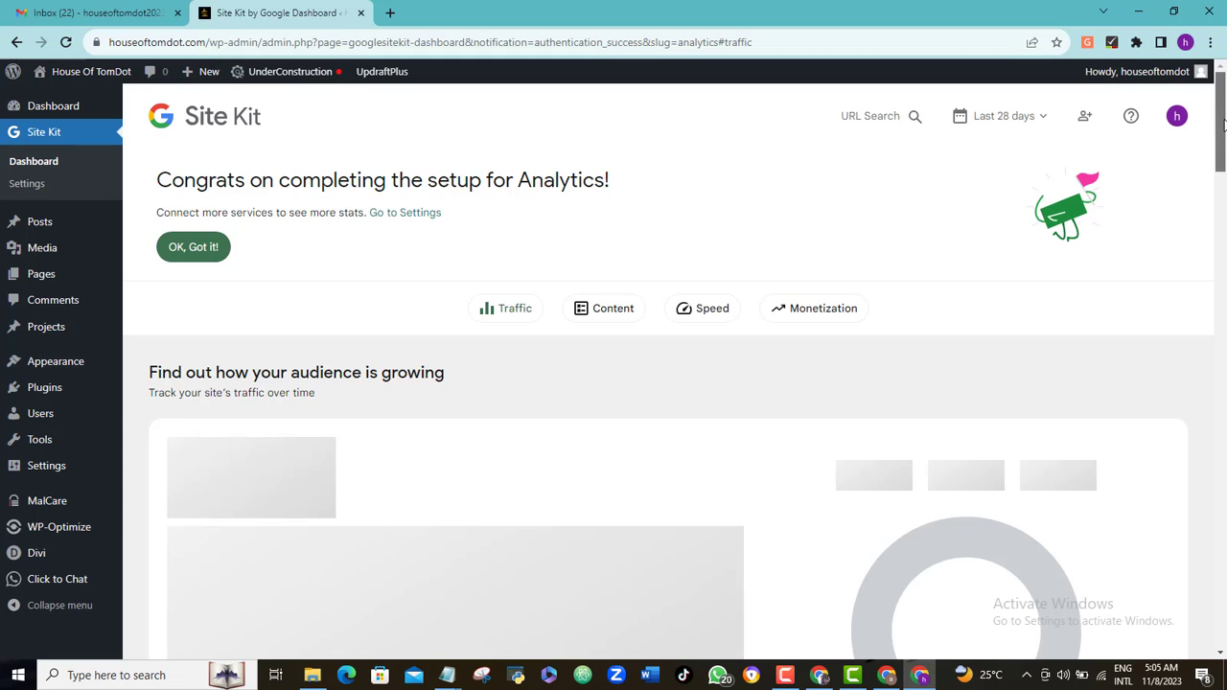
{"action": "left_click_drag", "start_coordinate": [1223, 125], "coordinate": [1223, 182]}
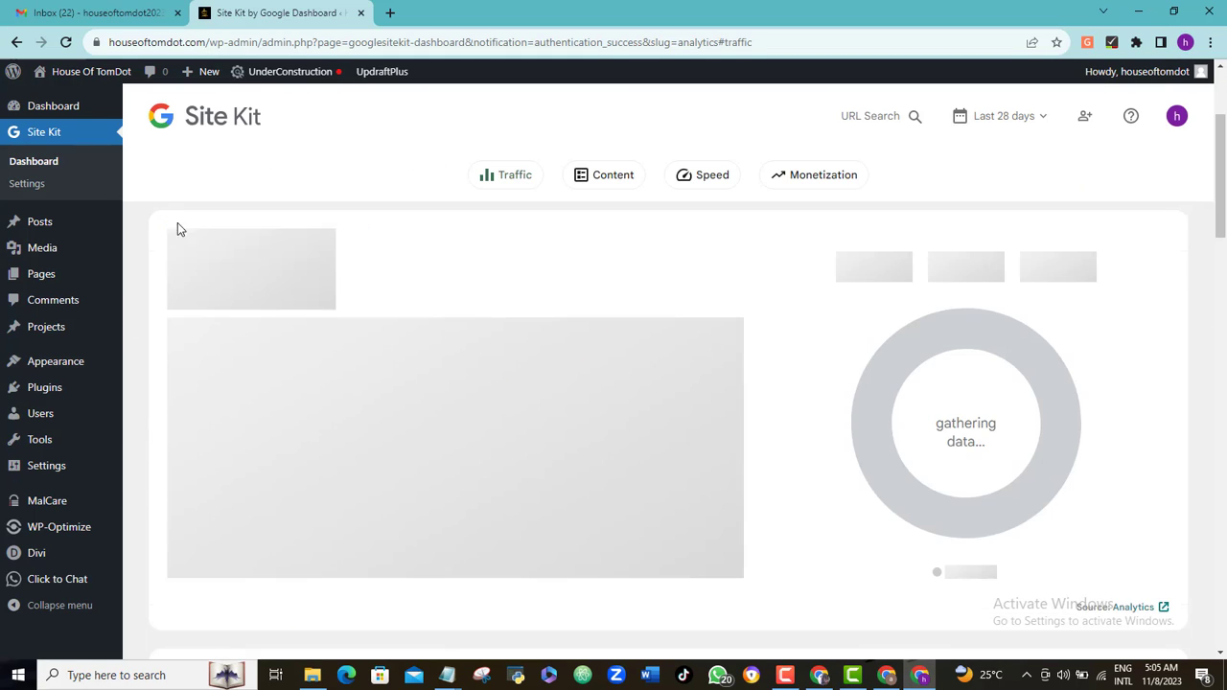
{"action": "left_click", "coordinate": [28, 186]}
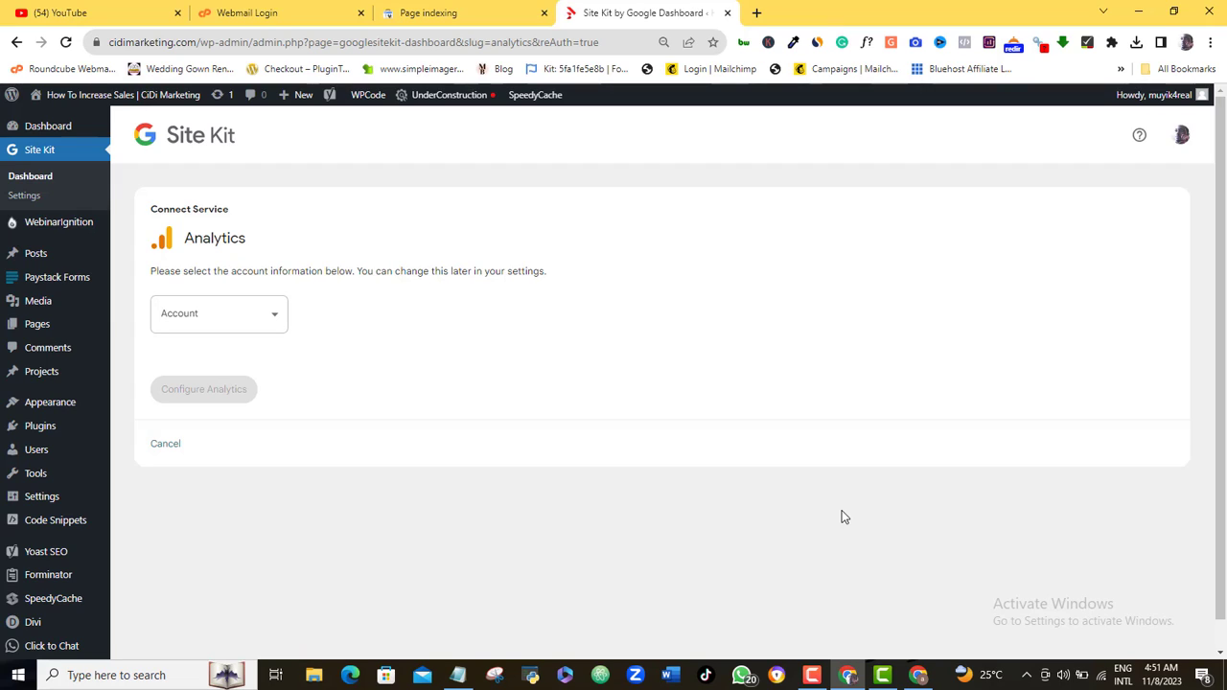
Step: Configure Analytics with the Circles Digital account and grant Site Kit the additional permission to edit Google Analytics management entities
{"action": "left_click", "coordinate": [264, 331]}
{"action": "left_click", "coordinate": [220, 369]}
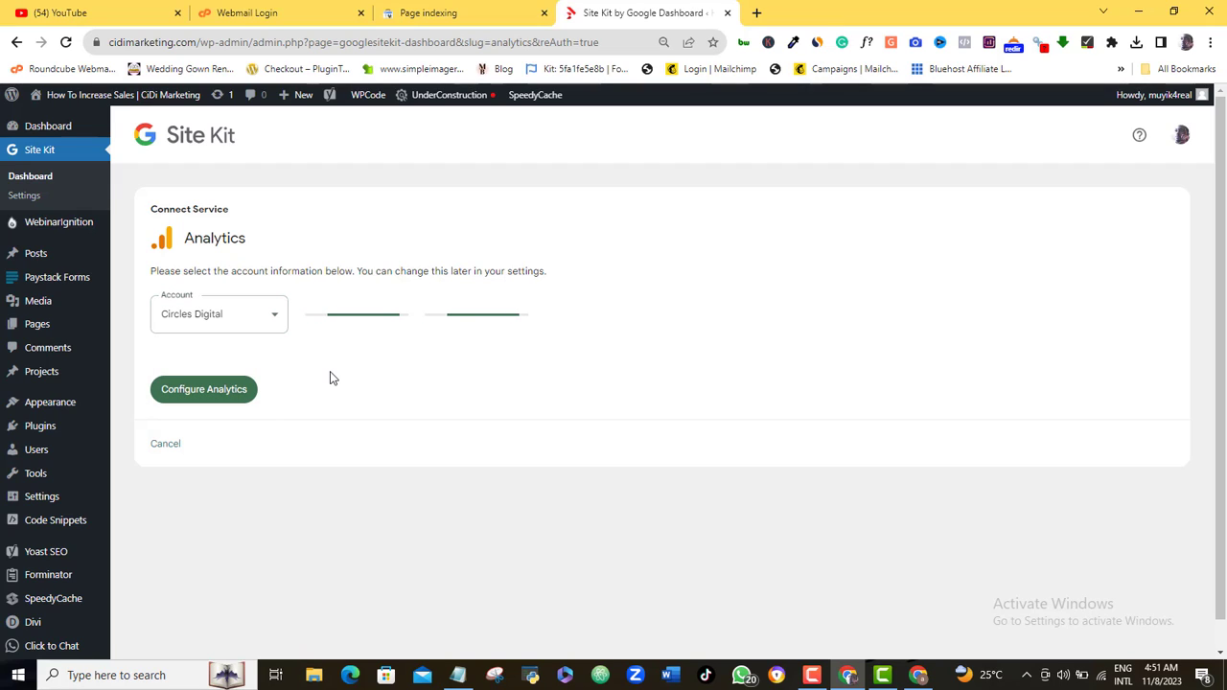
{"action": "left_click", "coordinate": [216, 397]}
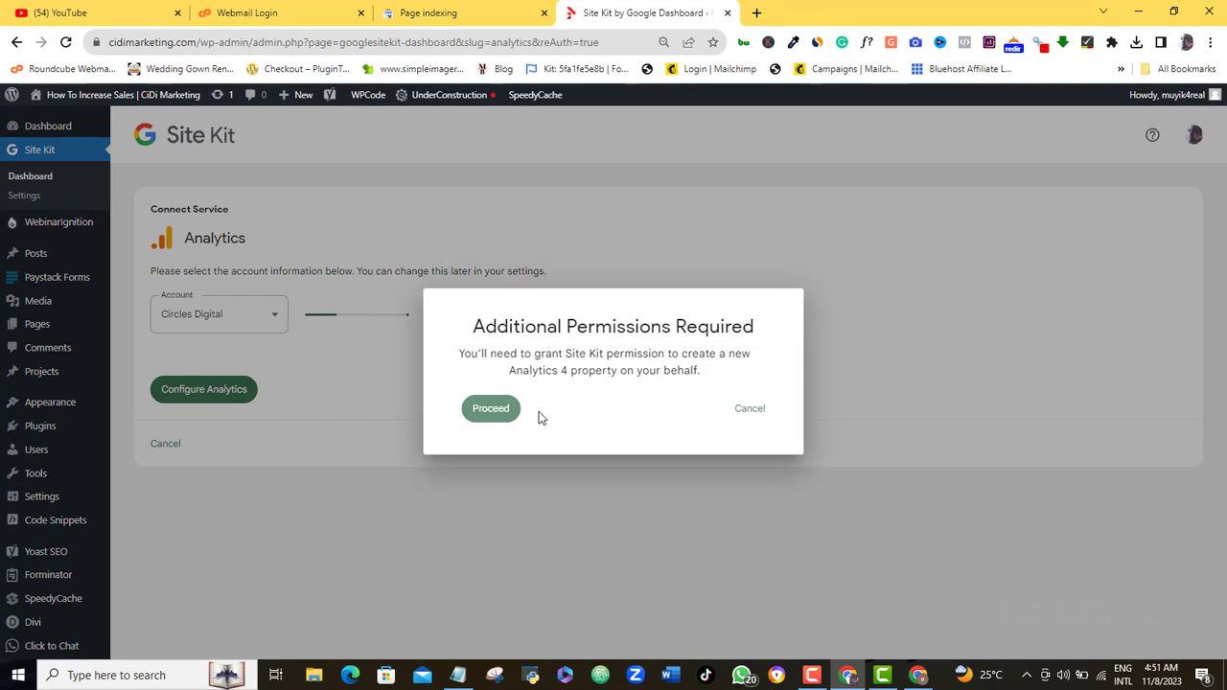
{"action": "left_click", "coordinate": [498, 413]}
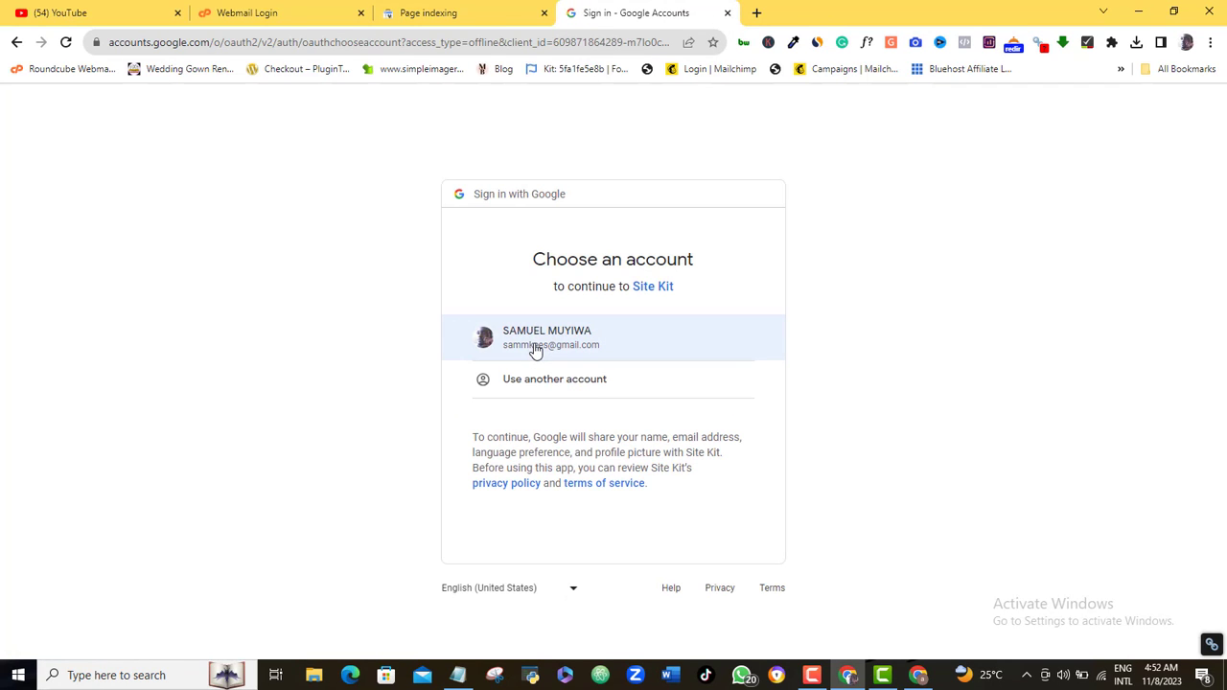
{"action": "left_click", "coordinate": [535, 351]}
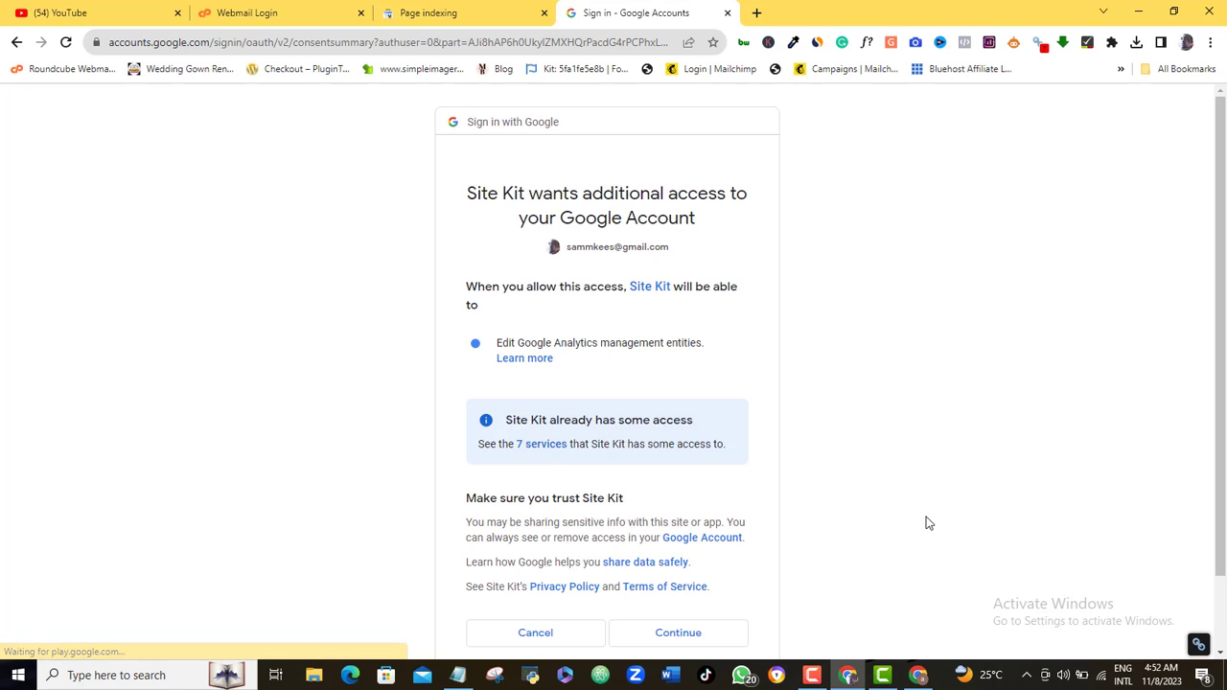
{"action": "left_click", "coordinate": [676, 637]}
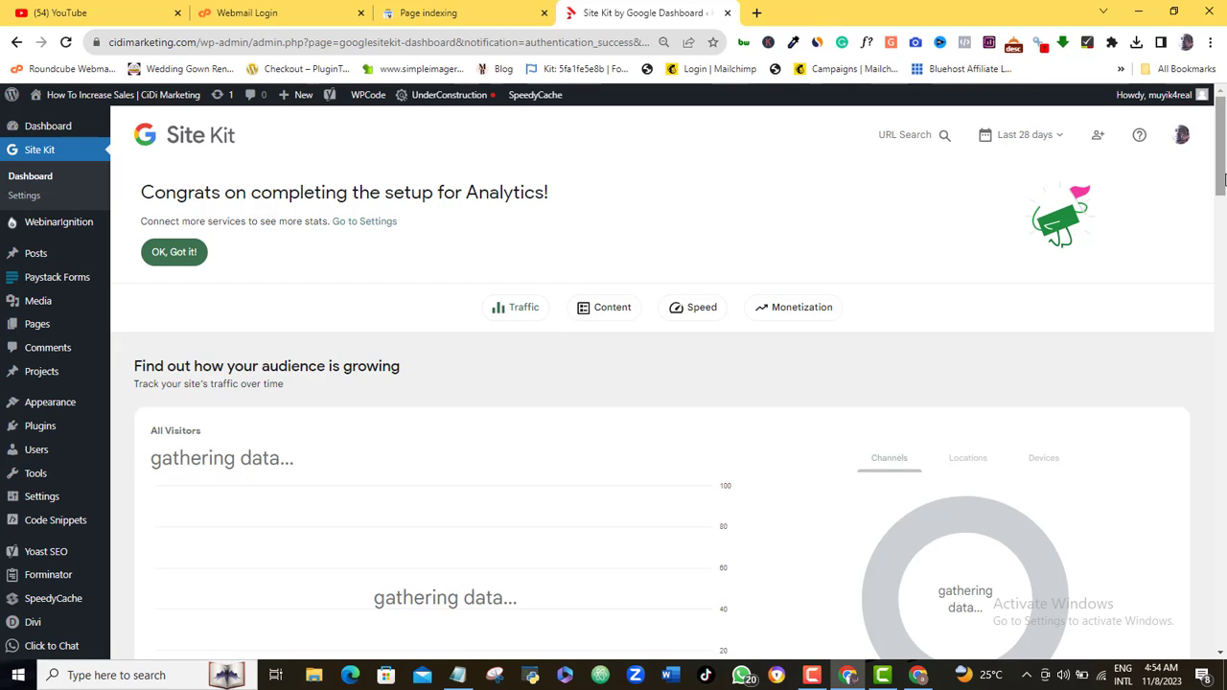
Step: Dismiss the Analytics setup and data-gathering notices, and show the additional services that can be connected in Site Kit's settings
{"action": "left_click", "coordinate": [173, 252]}
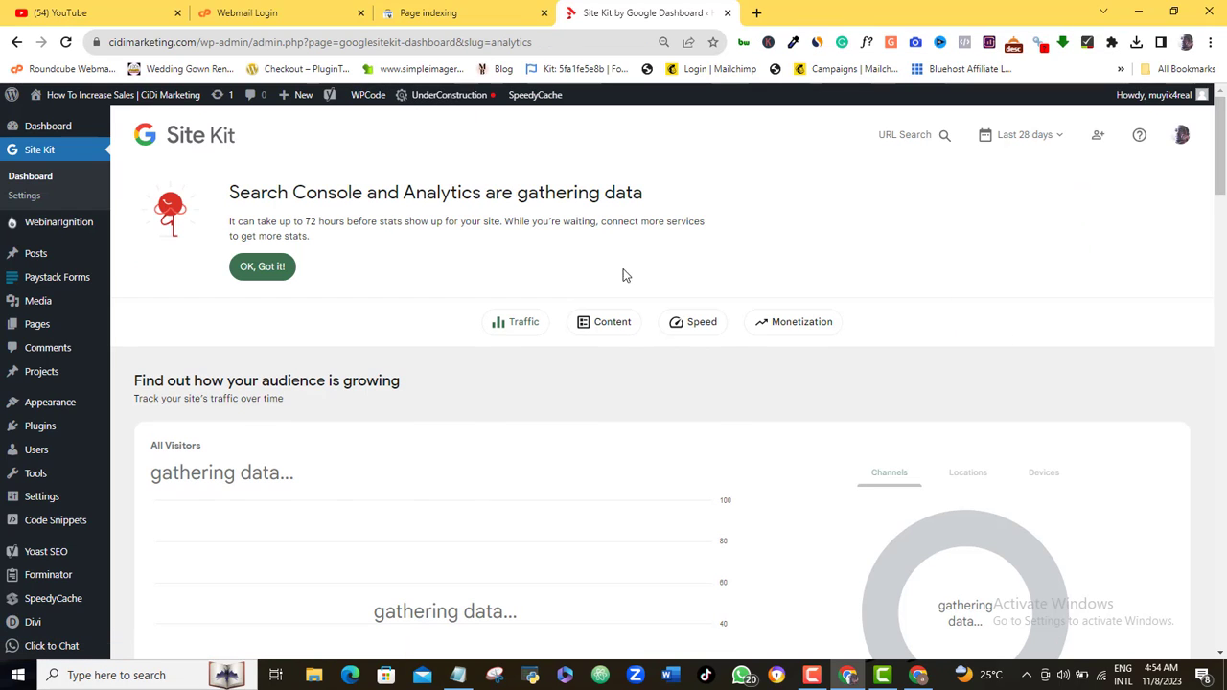
{"action": "left_click", "coordinate": [274, 275]}
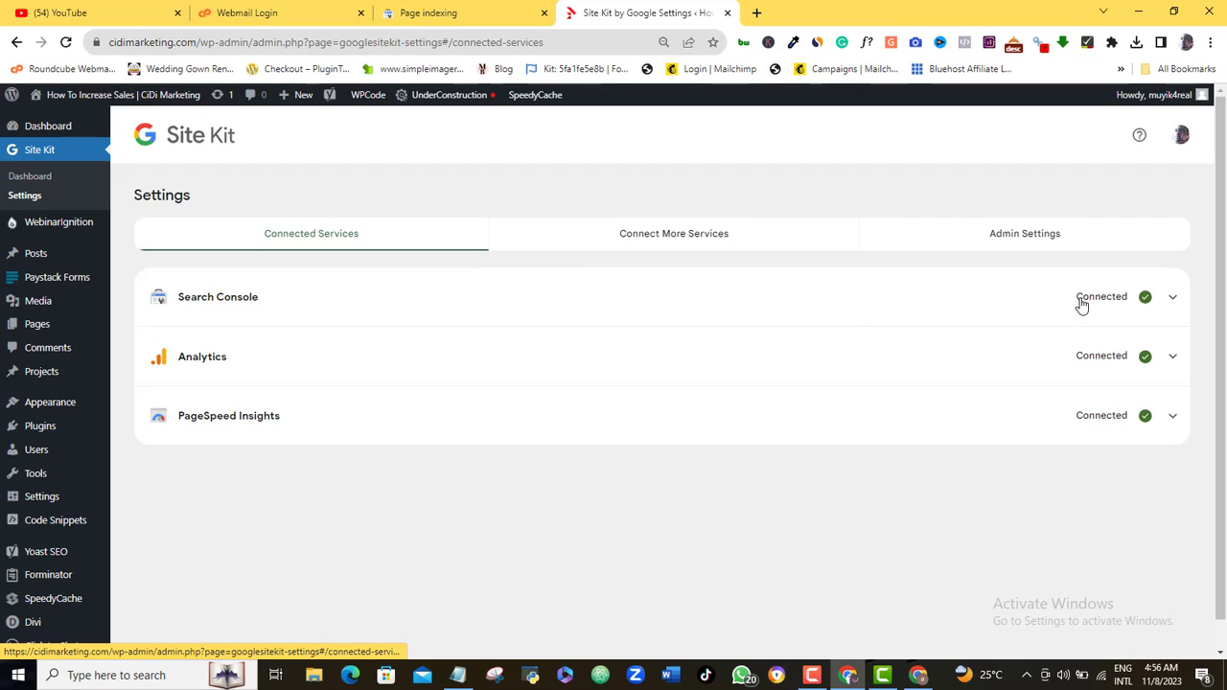
{"action": "left_click", "coordinate": [690, 249]}
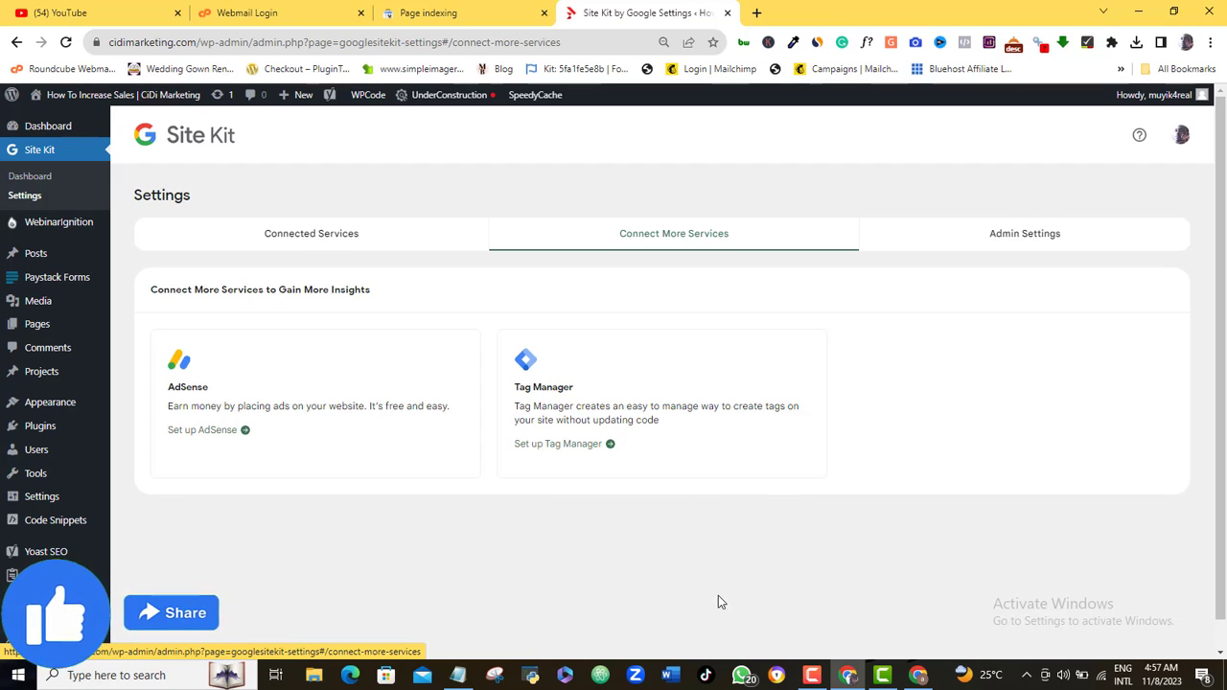
Step: Open analytics.google.com in a new browser tab and save the email communication preferences with all four options unchecked
{"action": "left_click", "coordinate": [878, 683]}
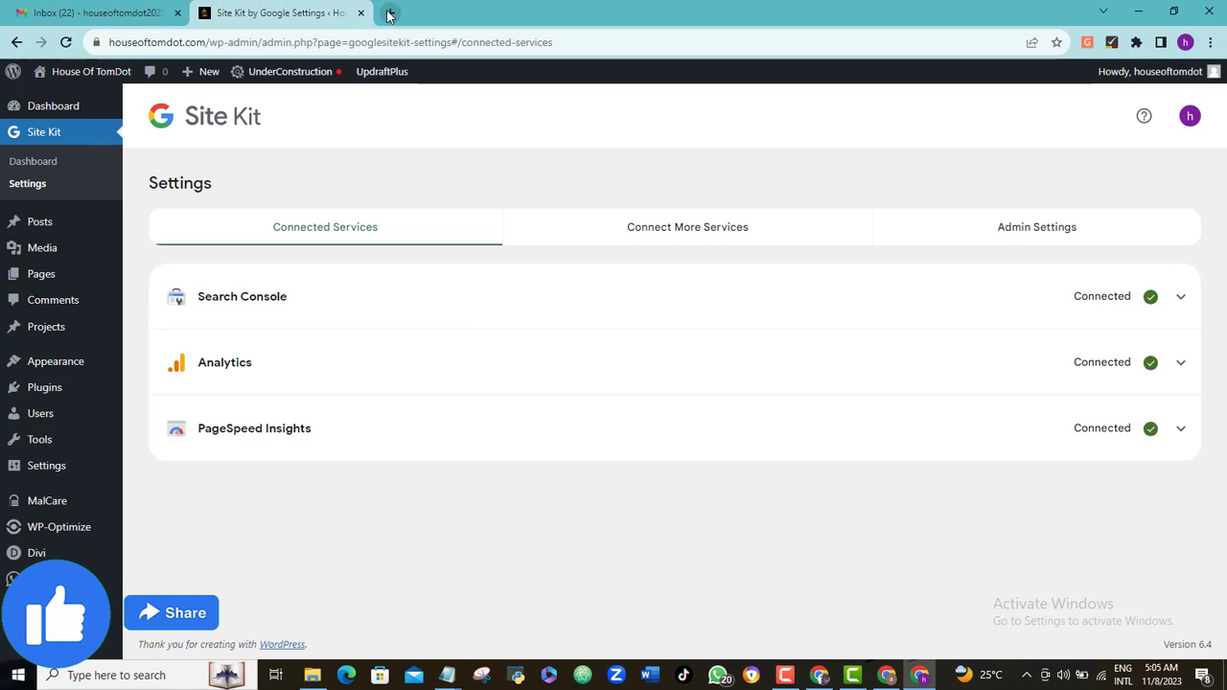
{"action": "left_click", "coordinate": [387, 13]}
{"action": "left_click", "coordinate": [398, 40]}
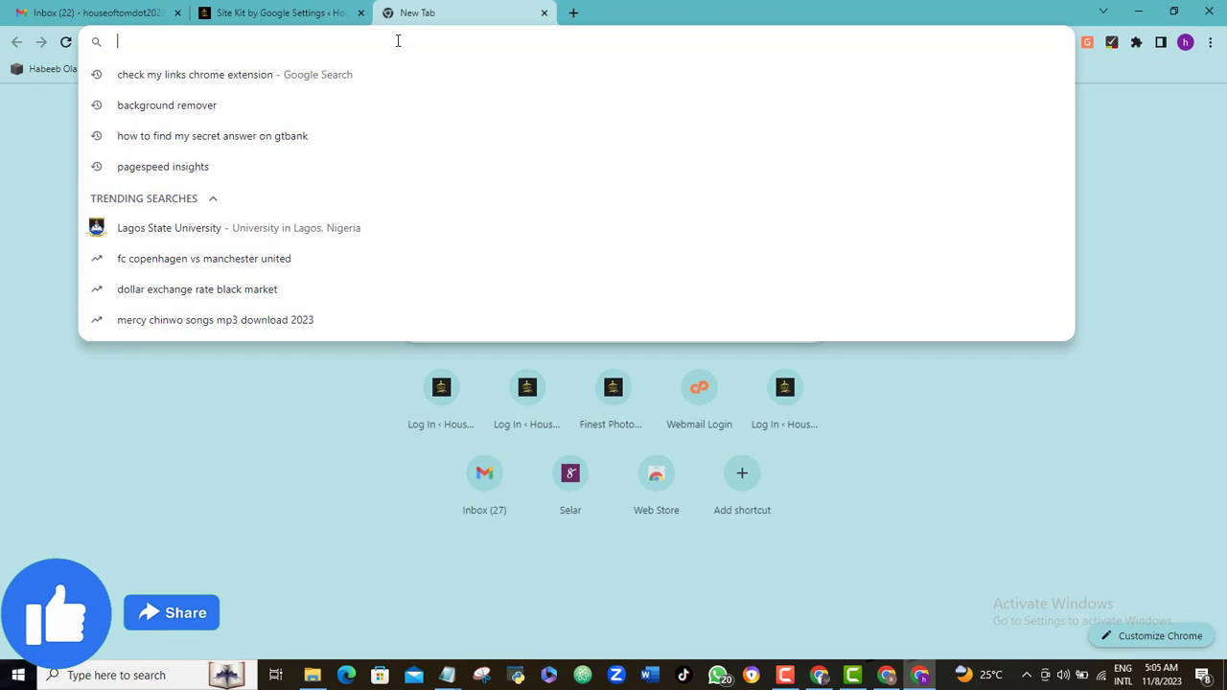
{"action": "type", "text": "analytics.google.com"}
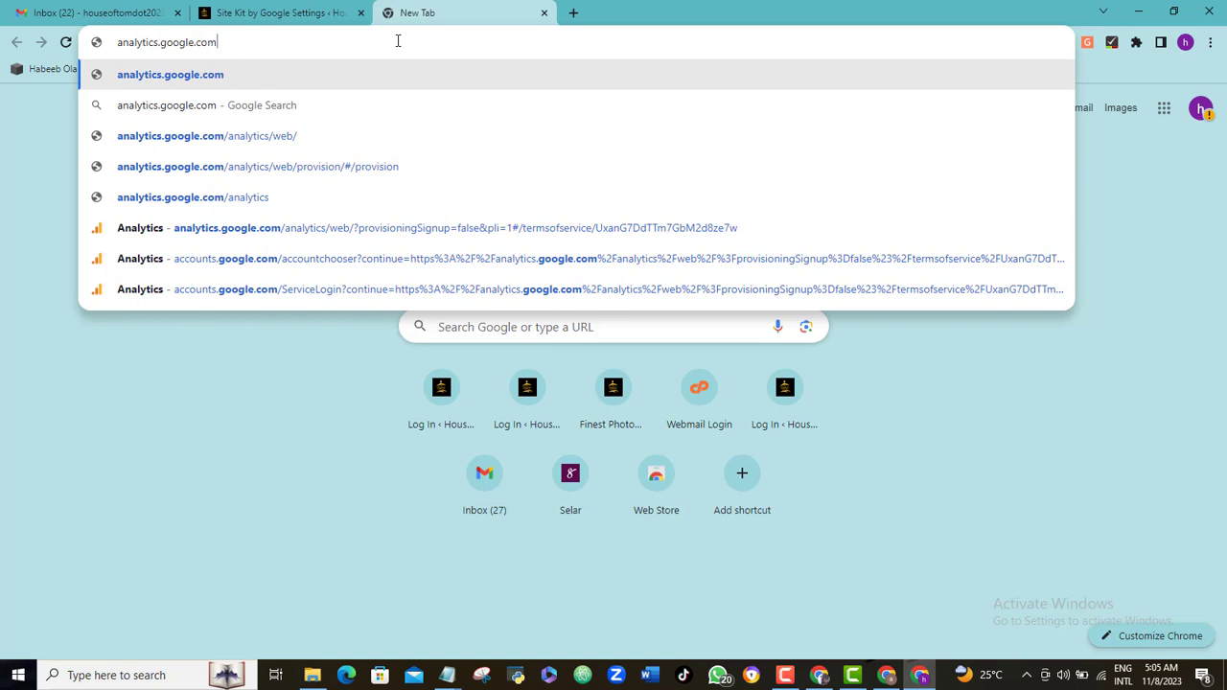
{"action": "key", "text": "Return"}
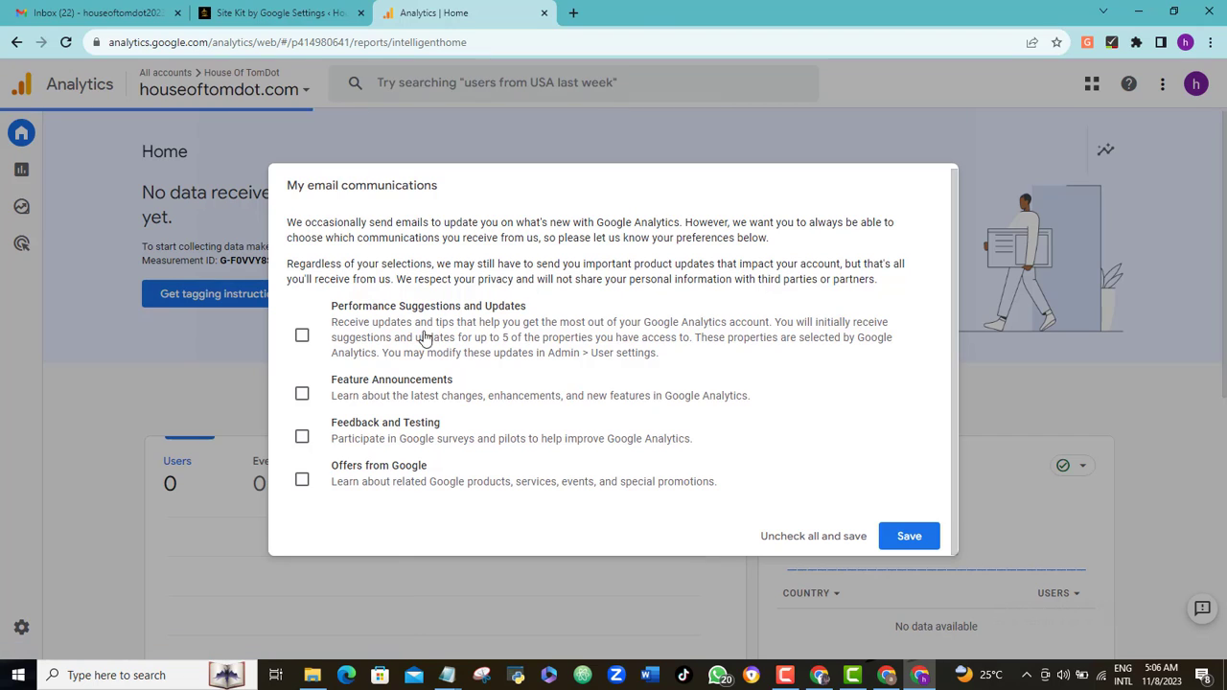
{"action": "left_click", "coordinate": [911, 538]}
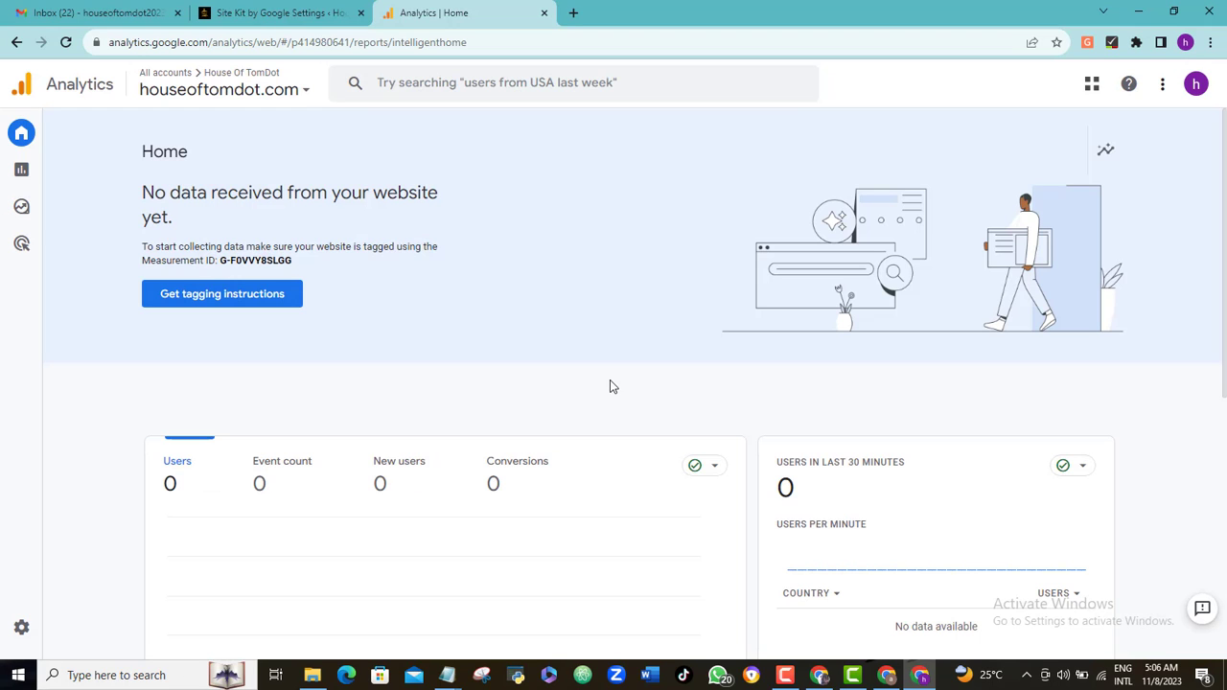
Step: Check which Analytics accounts and properties are listed, and close the list without changing the selection
{"action": "left_click", "coordinate": [303, 100]}
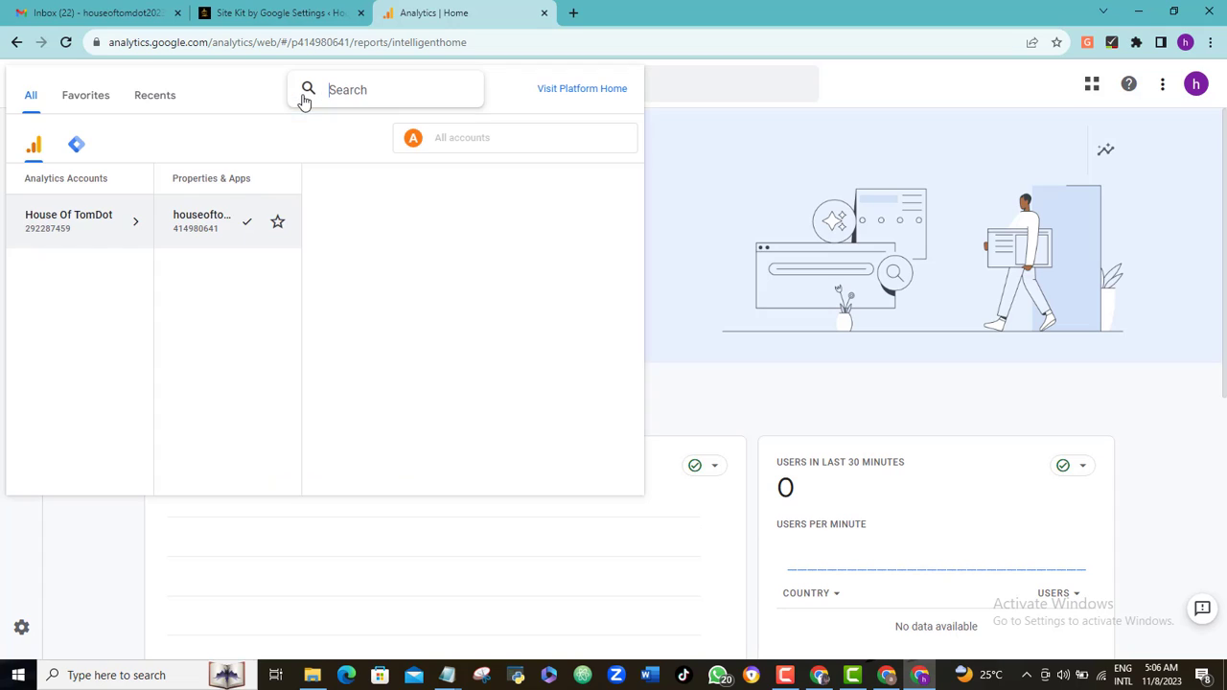
{"action": "left_click", "coordinate": [707, 161]}
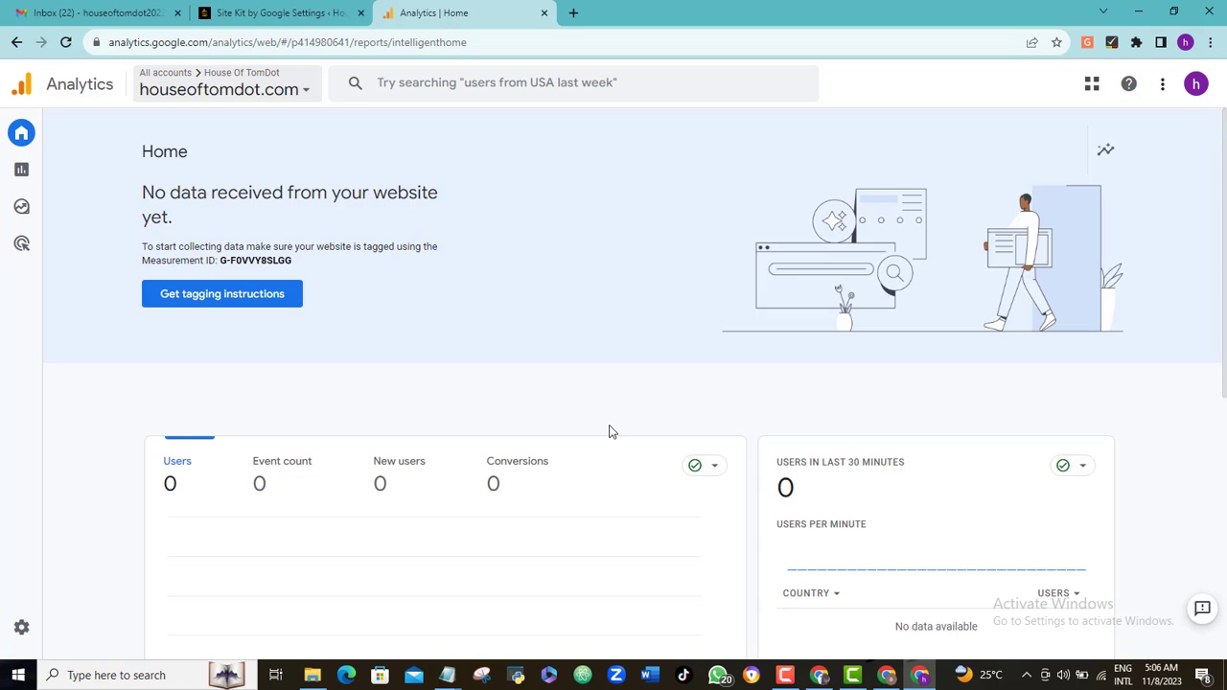
Step: Switch back to the Site Kit settings page and open the main WordPress dashboard
{"action": "left_click", "coordinate": [281, 9]}
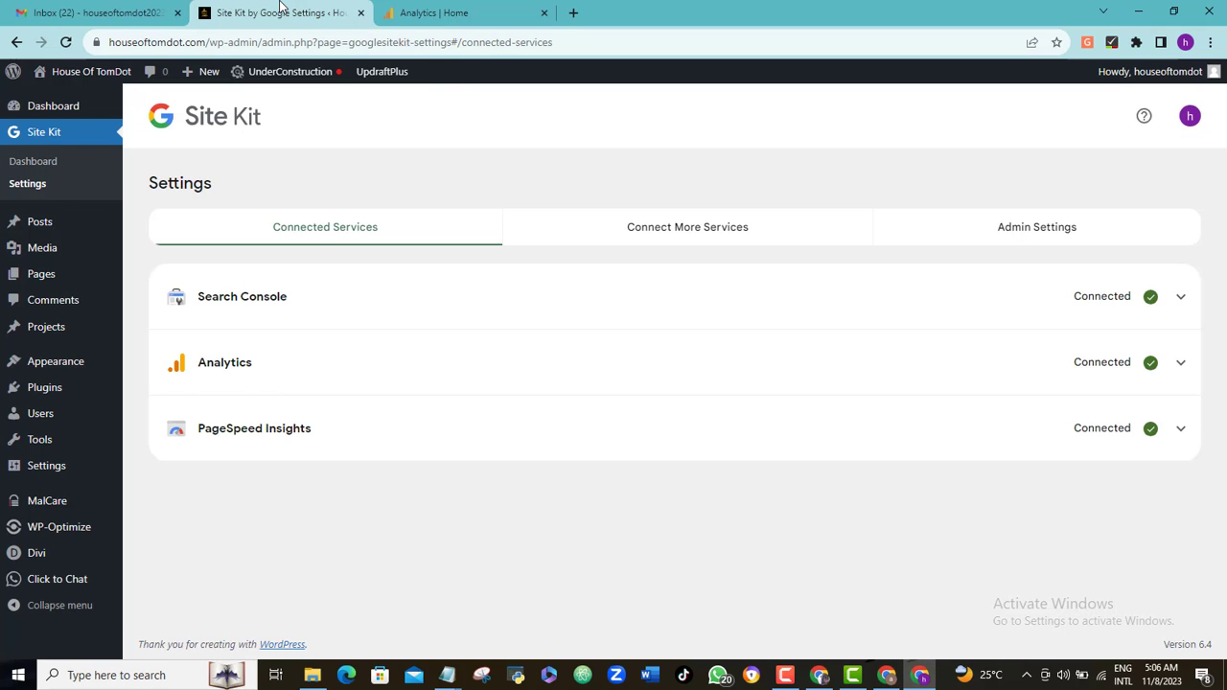
{"action": "left_click", "coordinate": [57, 113]}
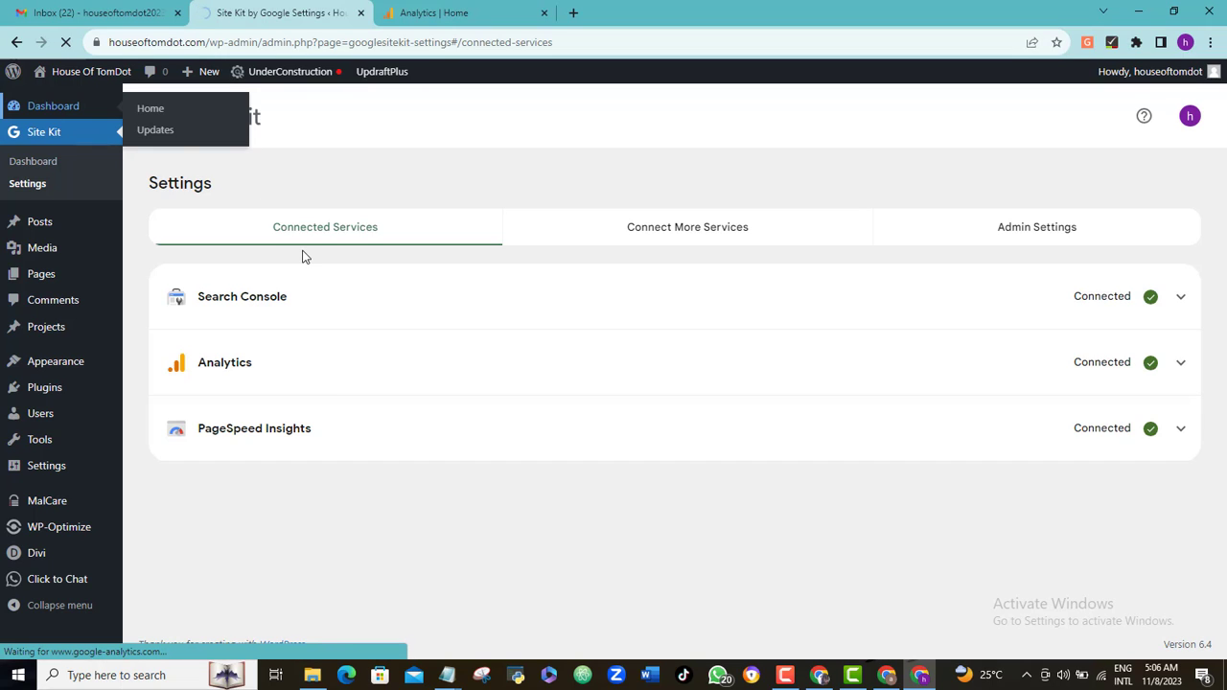